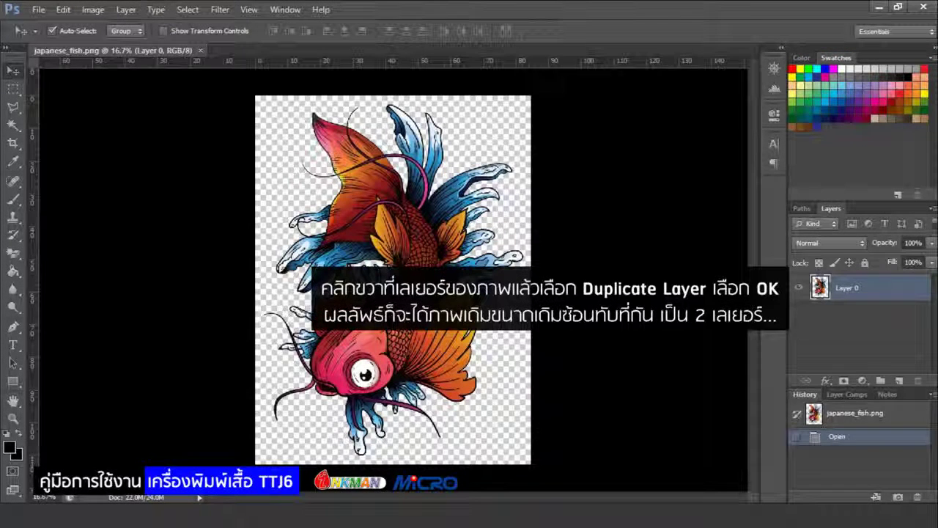
# - Duplicate Layer 0 within the japanese_fish.png document and select the duplicate layer
pyautogui.rightClick(882, 287)
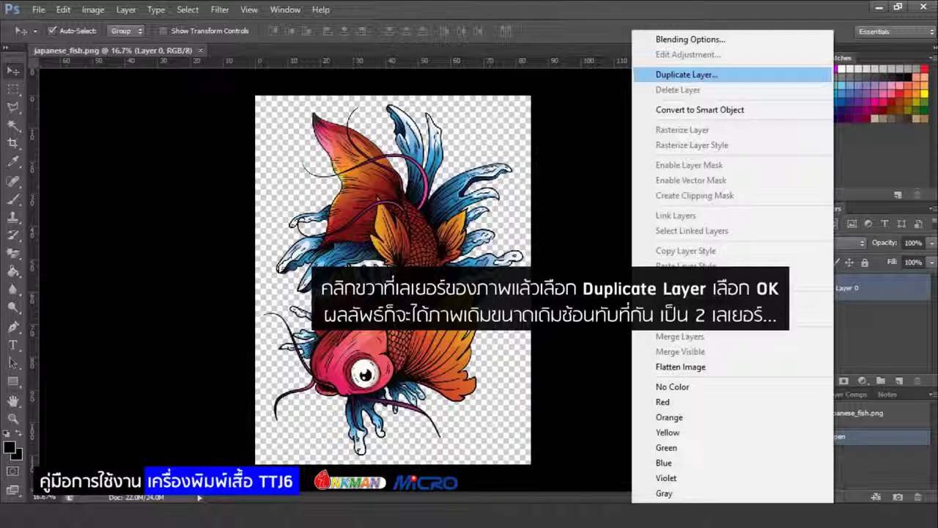
pyautogui.click(708, 74)
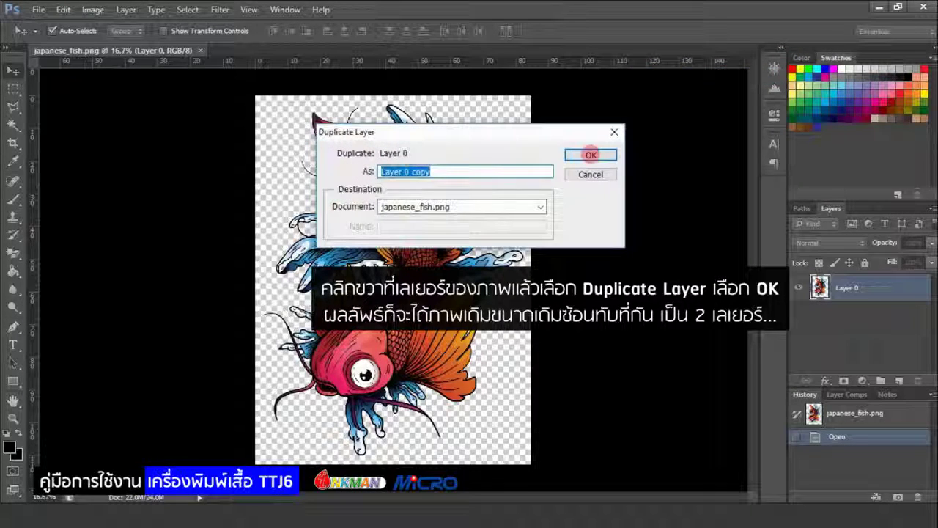
pyautogui.click(591, 155)
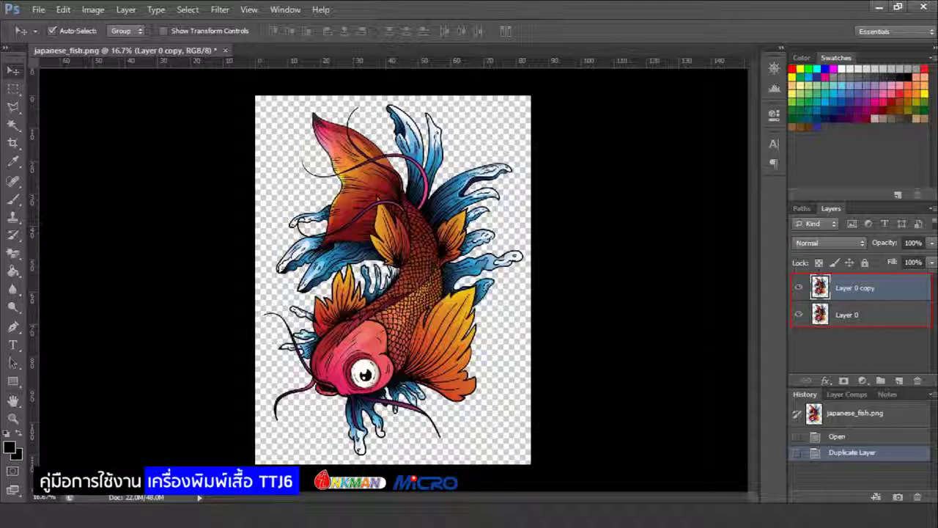
pyautogui.click(847, 314)
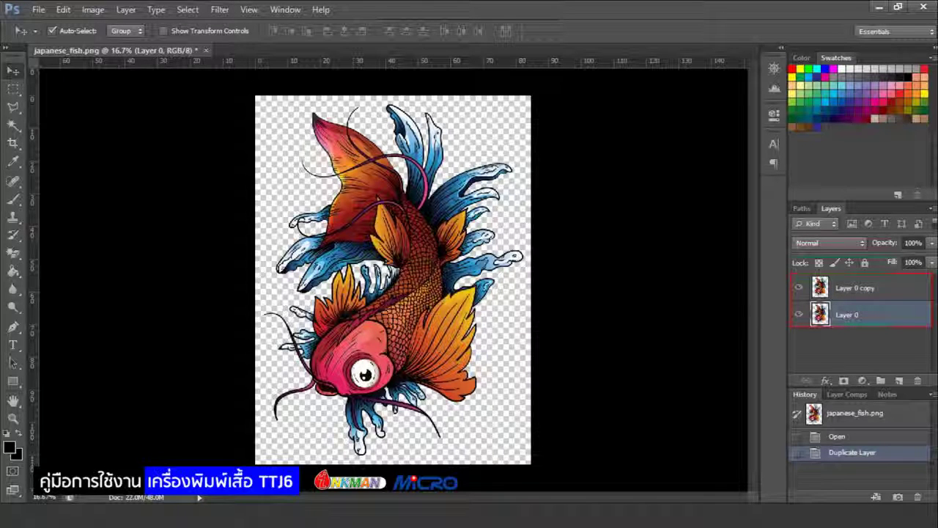
pyautogui.click(853, 288)
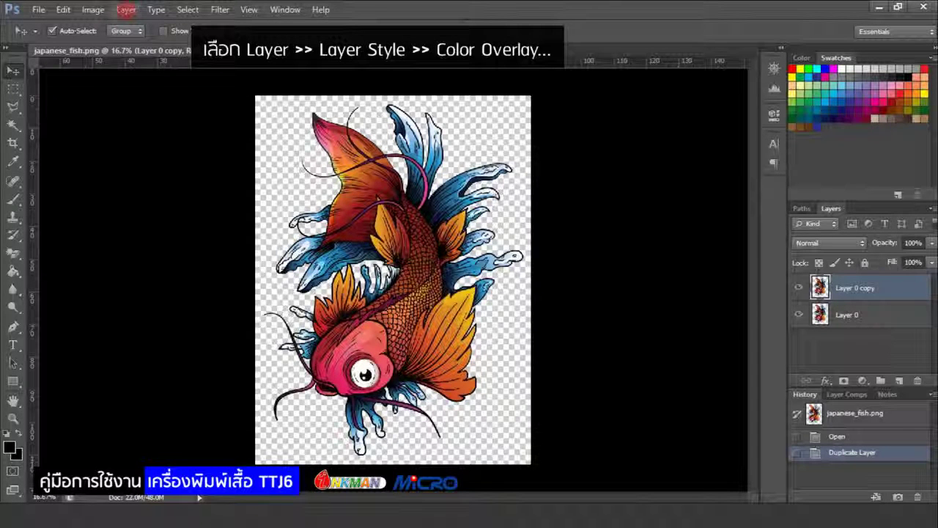
# - Add a Color Overlay in white (ffffff) to the duplicated fish layer
pyautogui.click(126, 10)
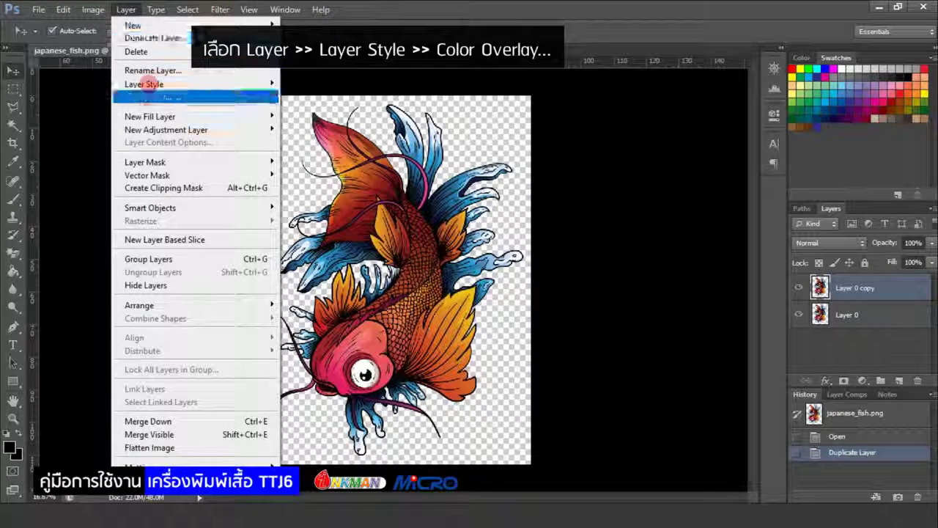
pyautogui.moveTo(146, 84)
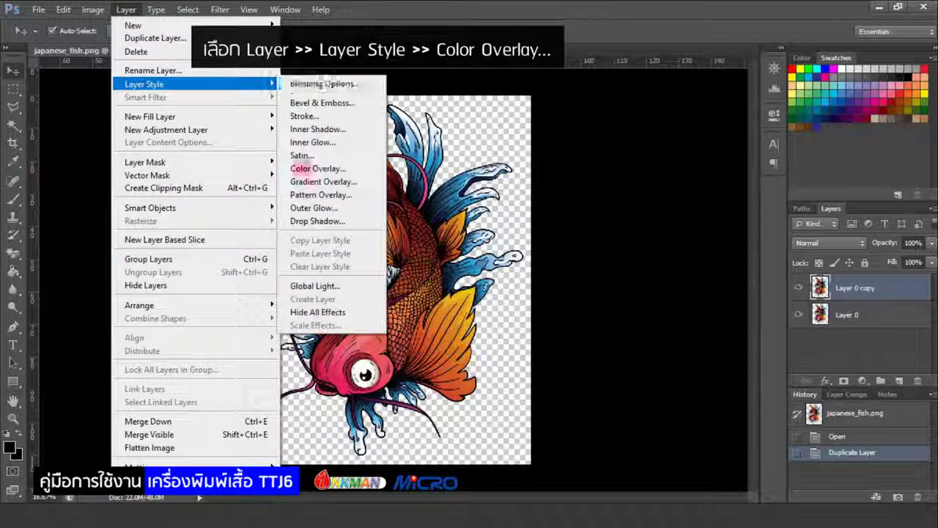
pyautogui.click(302, 168)
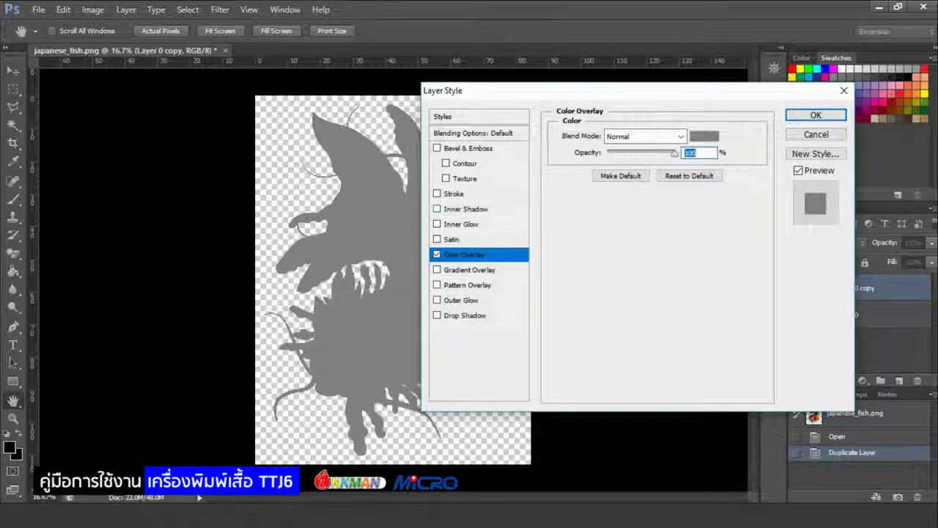
pyautogui.doubleClick(704, 136)
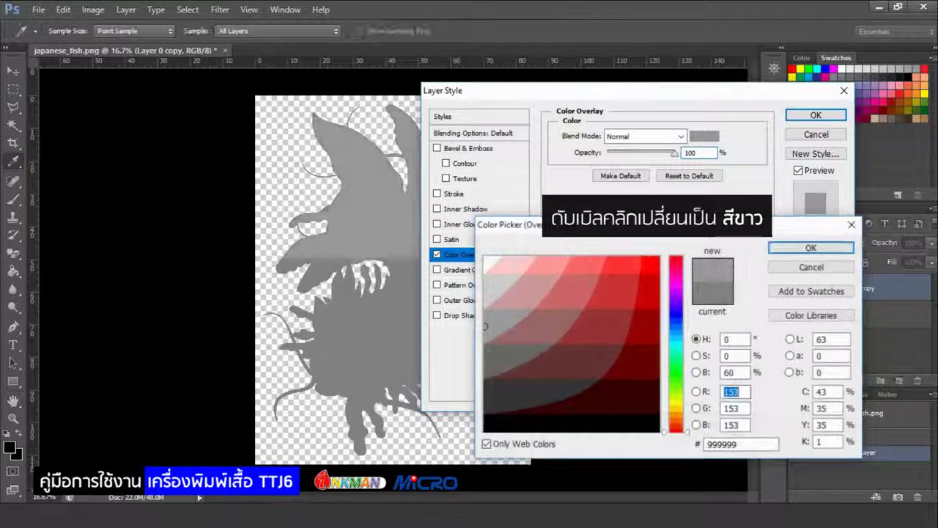
pyautogui.click(488, 256)
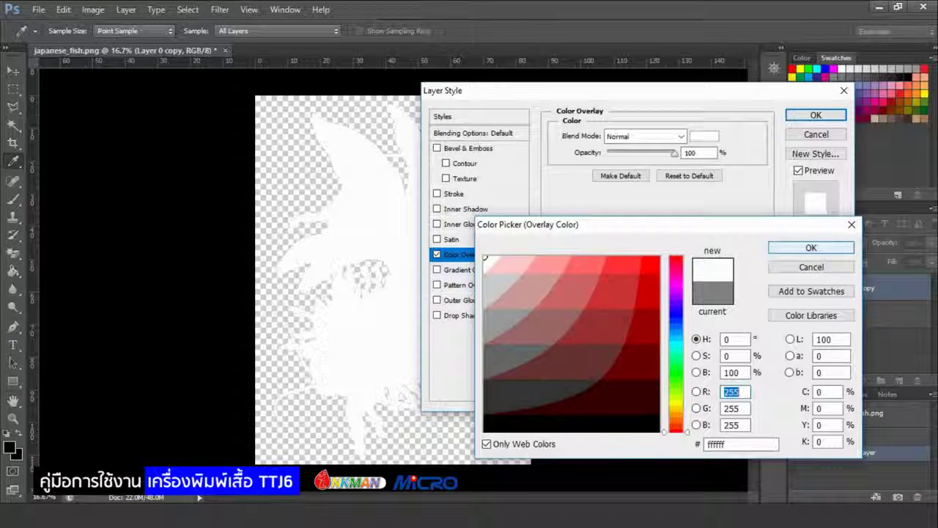
pyautogui.press('Return')
# - Add an 8 px white Stroke to the duplicated layer and apply the layer style
pyautogui.click(437, 194)
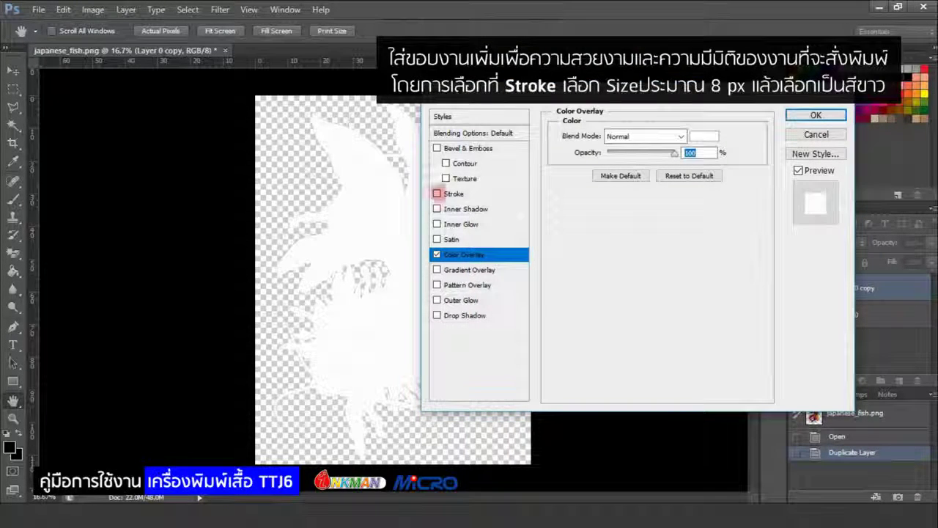
pyautogui.click(453, 194)
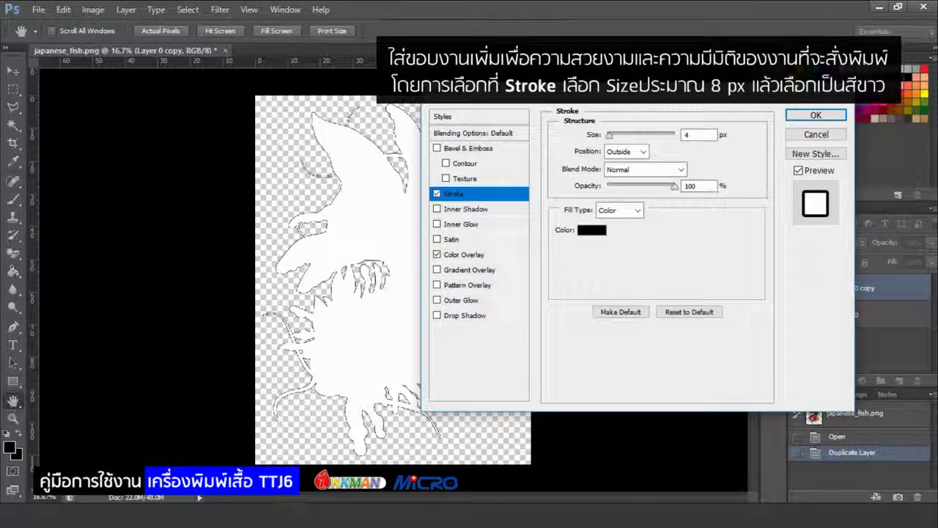
pyautogui.click(699, 135)
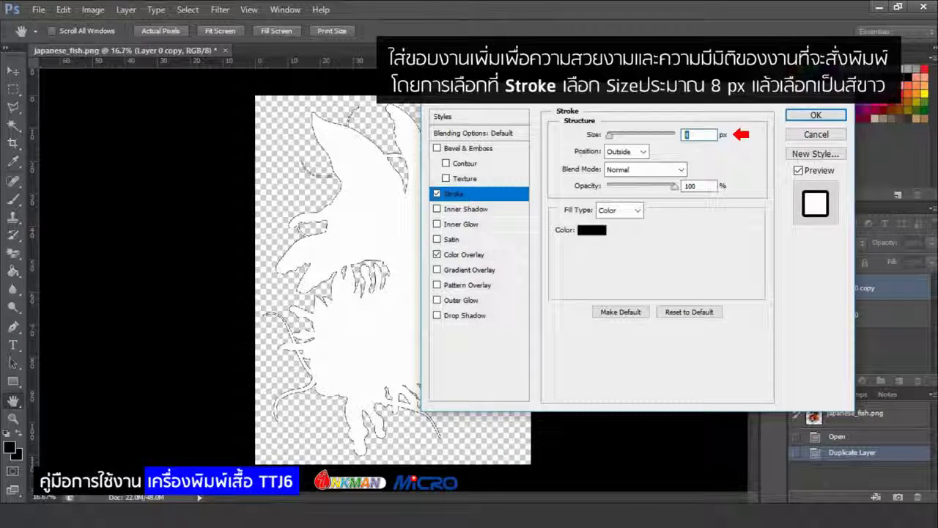
pyautogui.write('8')
pyautogui.click(592, 229)
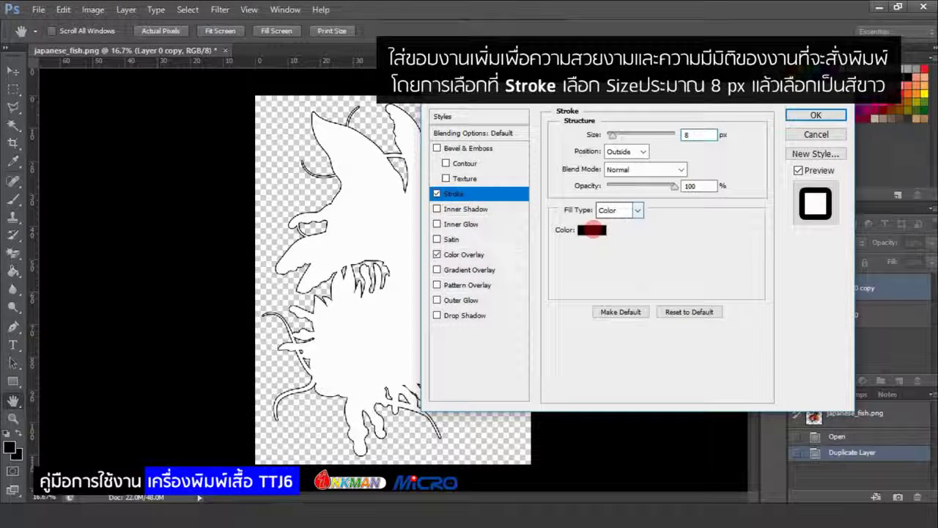
pyautogui.click(484, 257)
pyautogui.click(810, 247)
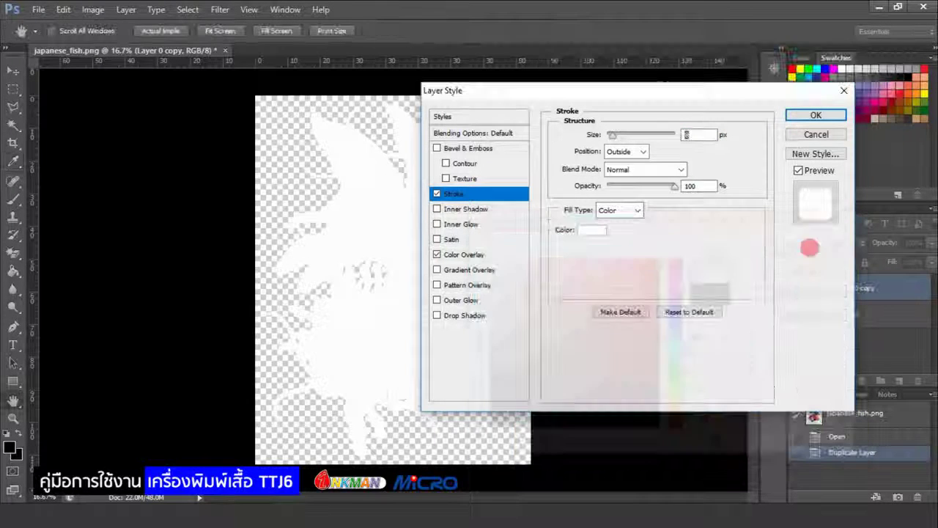
pyautogui.click(816, 115)
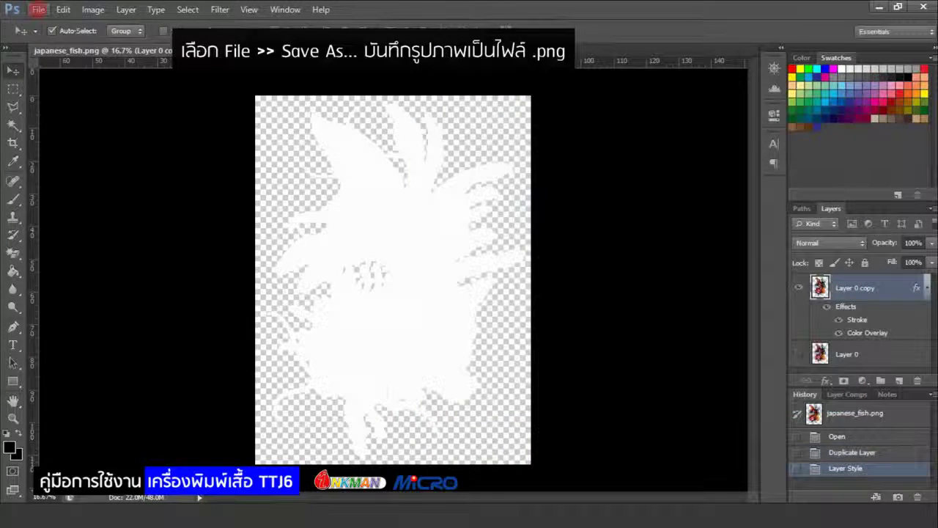
# - Start saving the white fish image into the ttj6 folder on the Desktop with PNG as the format
pyautogui.click(38, 9)
pyautogui.click(57, 176)
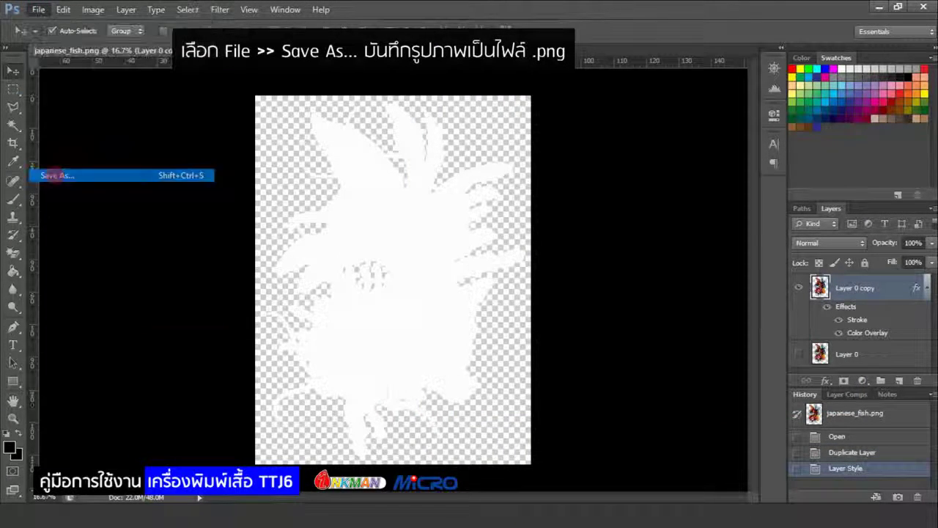
pyautogui.click(307, 165)
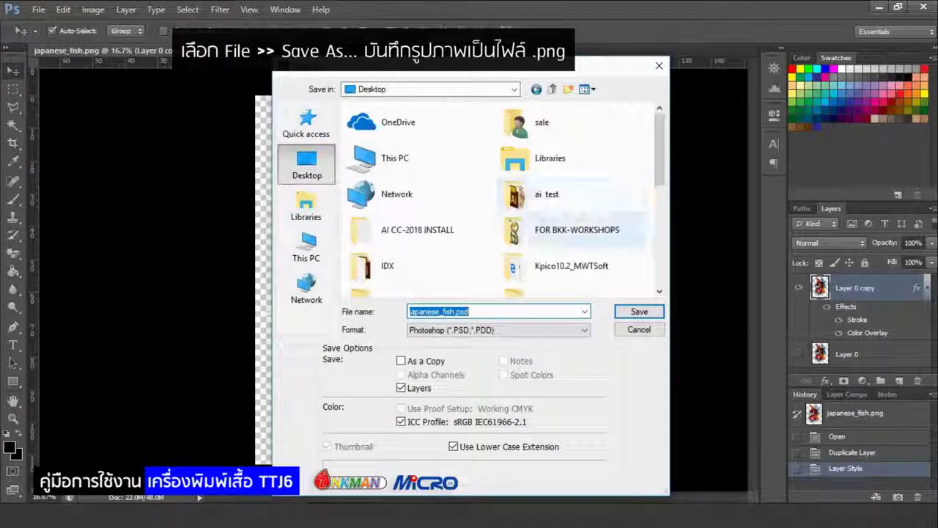
pyautogui.scroll(-2, 521, 284)
pyautogui.doubleClick(521, 284)
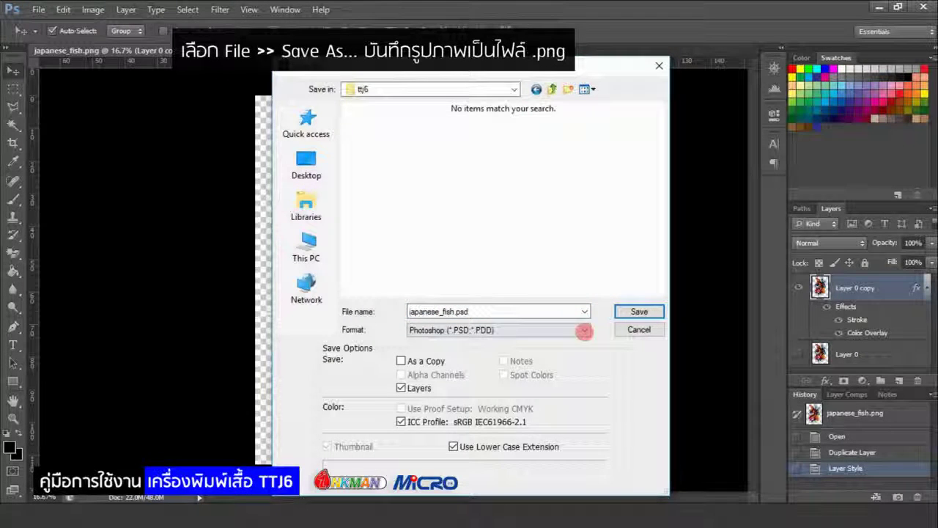
pyautogui.click(584, 329)
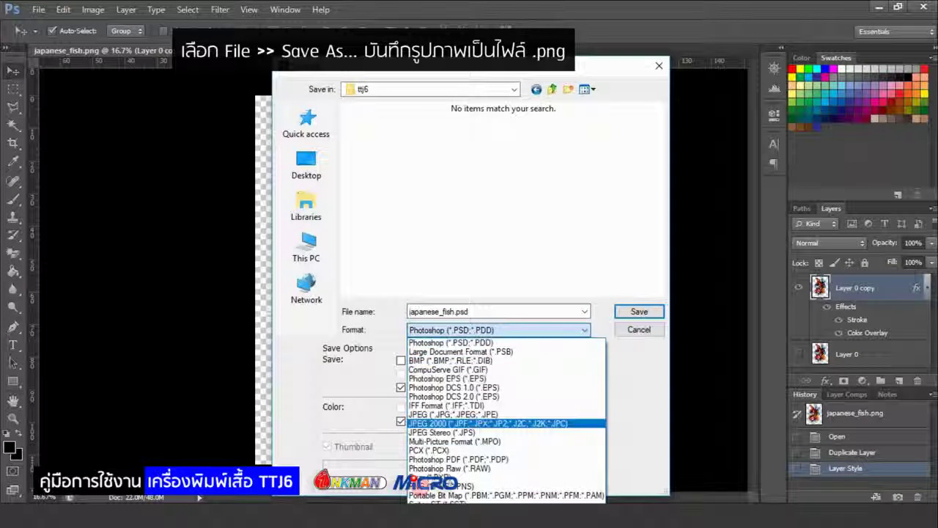
pyautogui.click(440, 486)
# - Name the white version fish-w and save it, accepting the PNG options
pyautogui.click(440, 311)
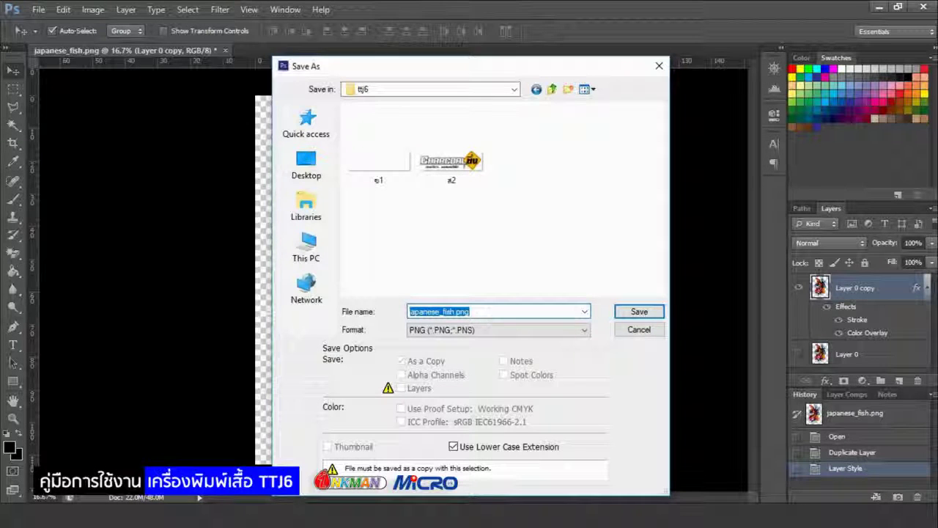
pyautogui.write('fish')
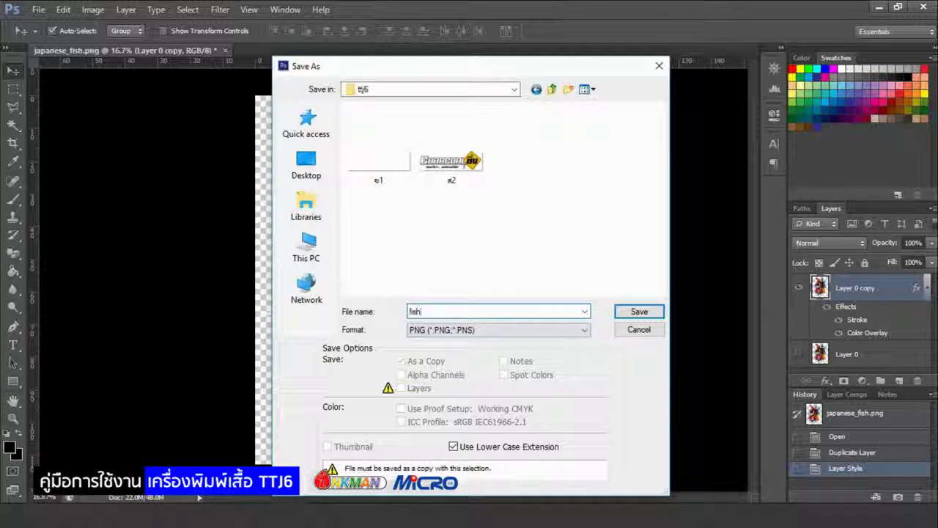
pyautogui.write('-w')
pyautogui.click(639, 312)
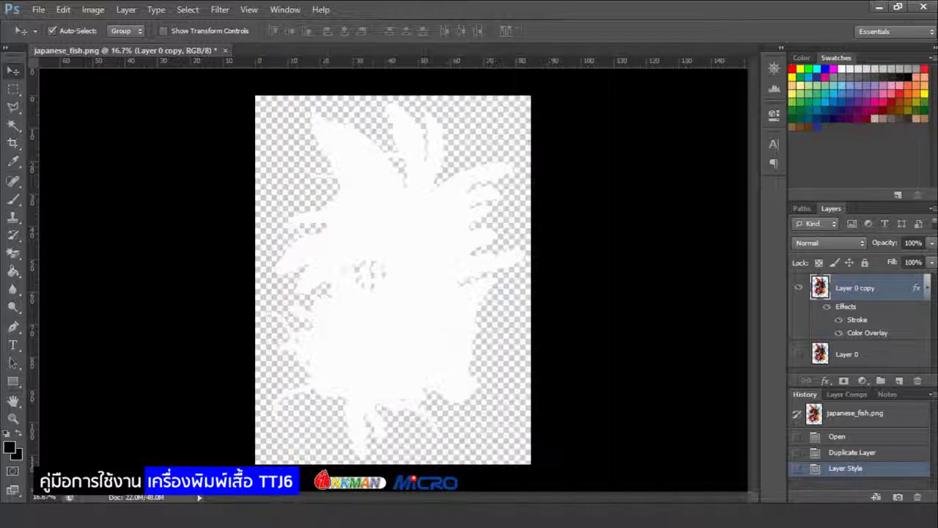
pyautogui.click(516, 159)
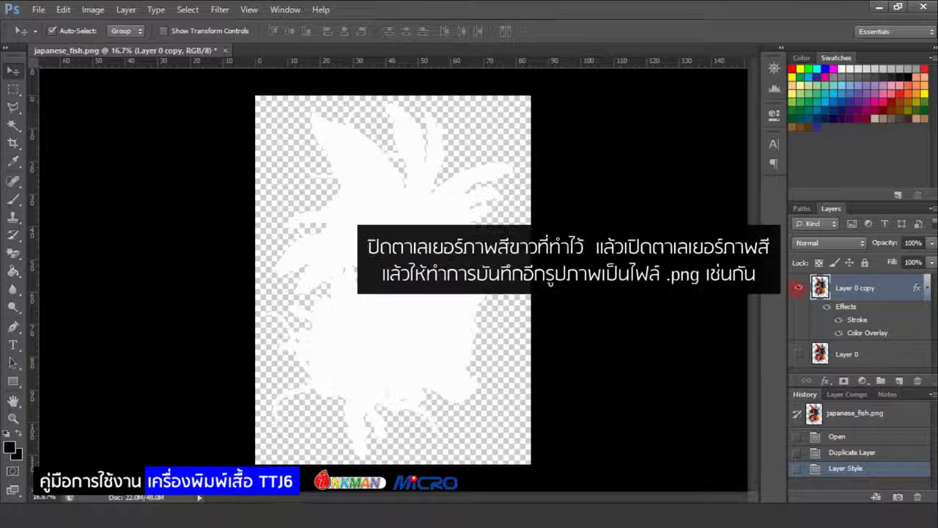
# - Hide the white layer copy, show the coloured Layer 0, and start saving the image under the name fish-color
pyautogui.click(798, 287)
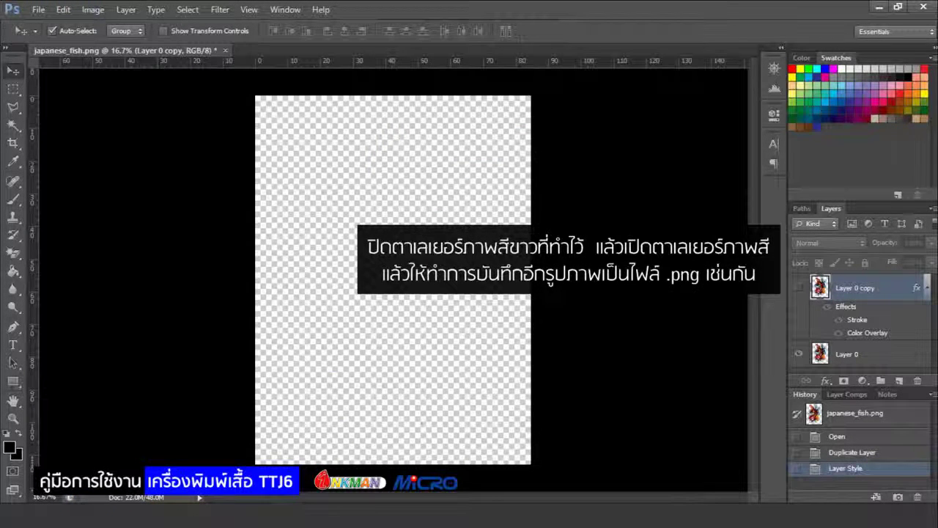
pyautogui.click(798, 354)
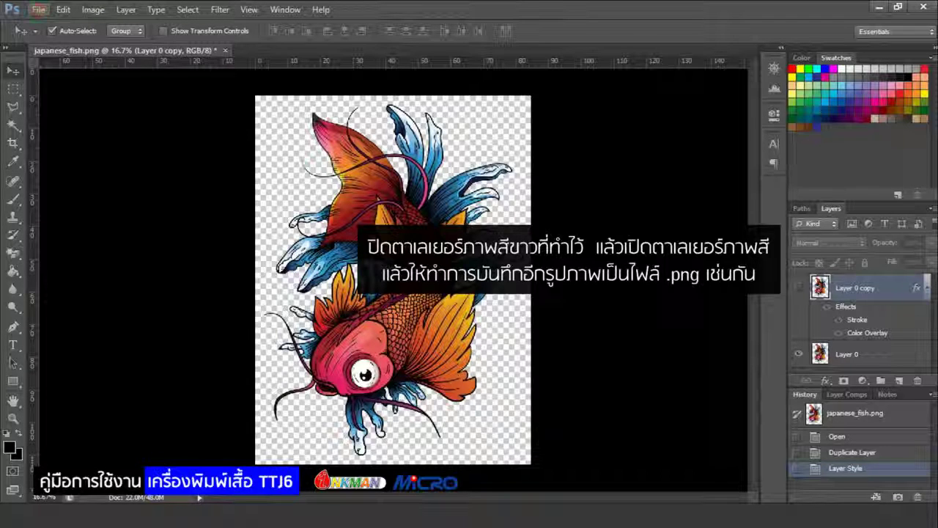
pyautogui.click(38, 10)
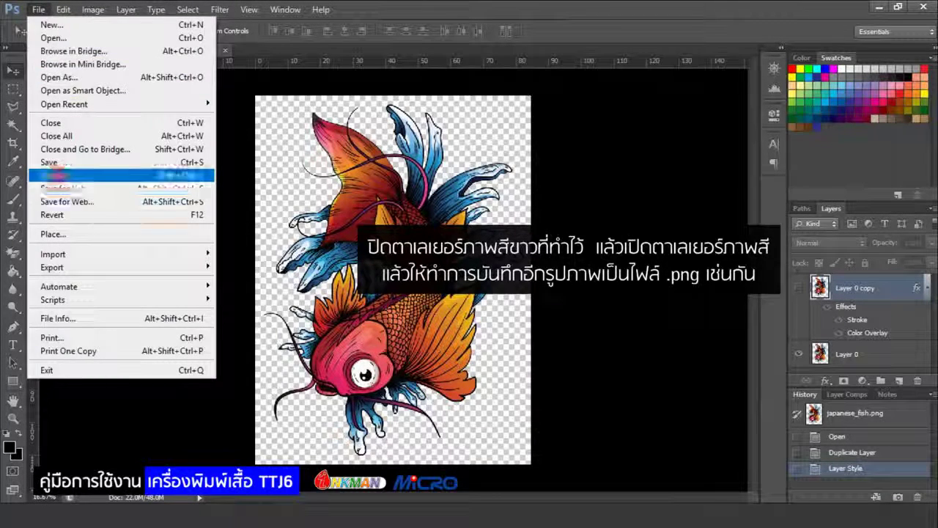
pyautogui.click(55, 176)
pyautogui.write('fish-c')
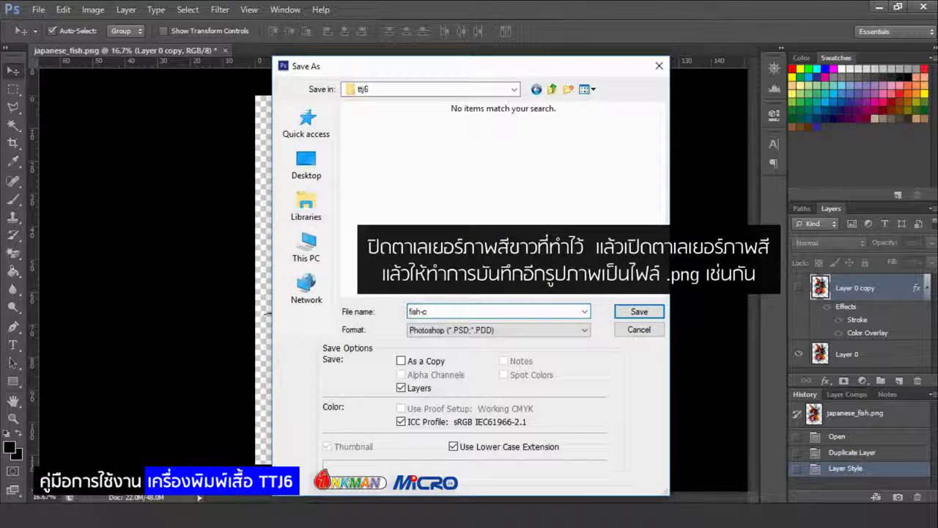
pyautogui.write('olor')
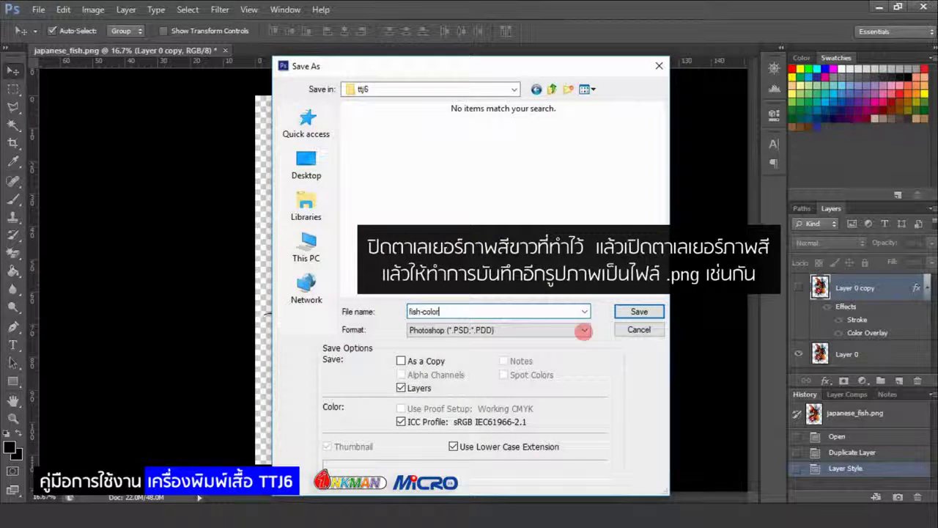
# - Save fish-color in PNG format with Smallest / Slow compression and no interlacing
pyautogui.click(584, 330)
pyautogui.press('Down')
pyautogui.press('Down')
pyautogui.press('Down')
pyautogui.press('Down')
pyautogui.press('Down')
pyautogui.press('Down')
pyautogui.press('Down')
pyautogui.press('Down')
pyautogui.press('Down')
pyautogui.press('Down')
pyautogui.press('Down')
pyautogui.press('Down')
pyautogui.press('Down')
pyautogui.press('Down')
pyautogui.press('Down')
pyautogui.press('Down')
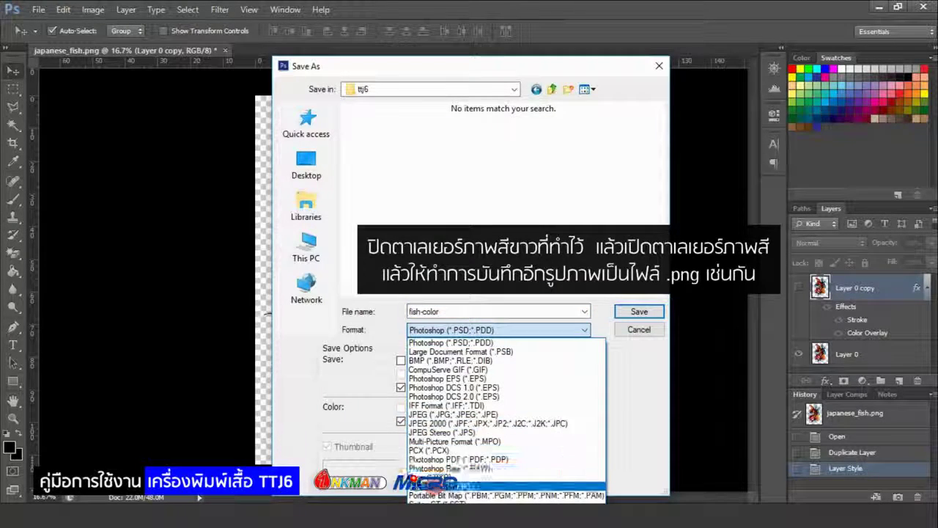
pyautogui.press('Return')
pyautogui.click(639, 311)
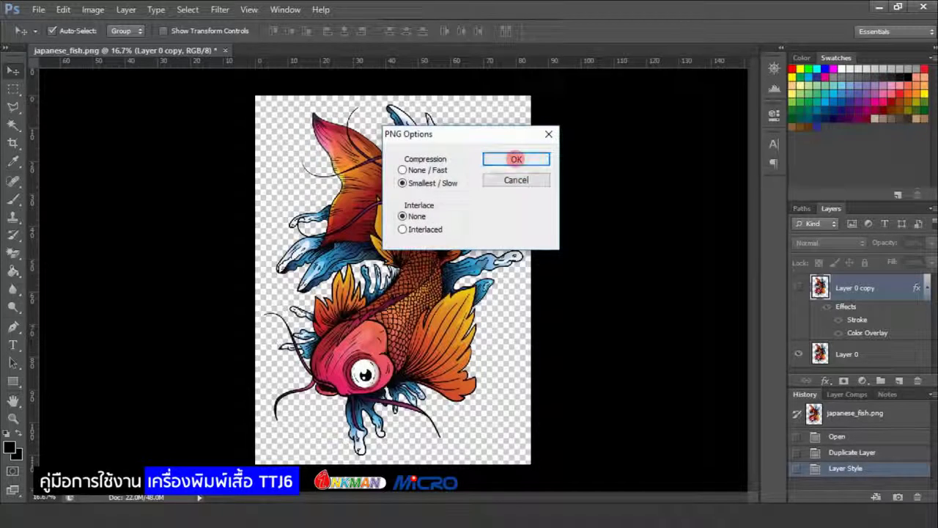
pyautogui.click(510, 158)
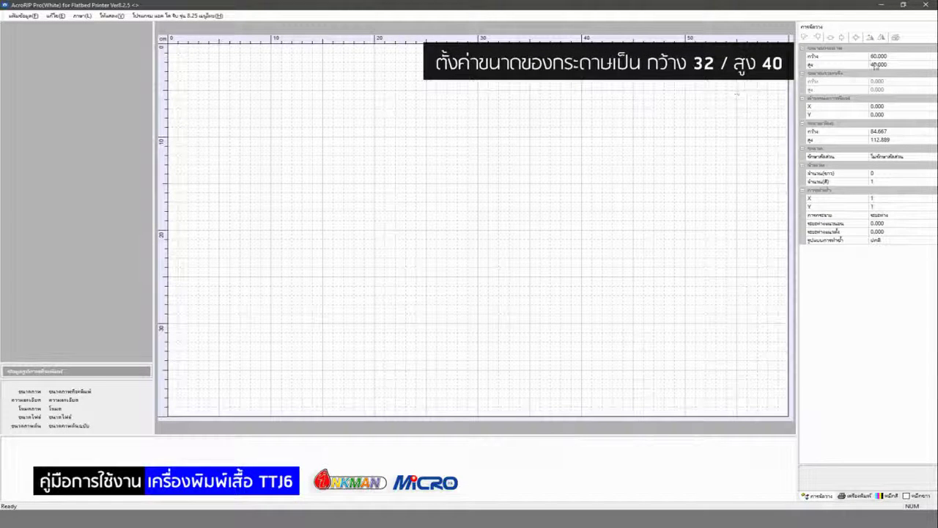
# - Switch to AcroRIP Pro and set the paper size to 32 cm wide and 40 cm high
pyautogui.click(879, 56)
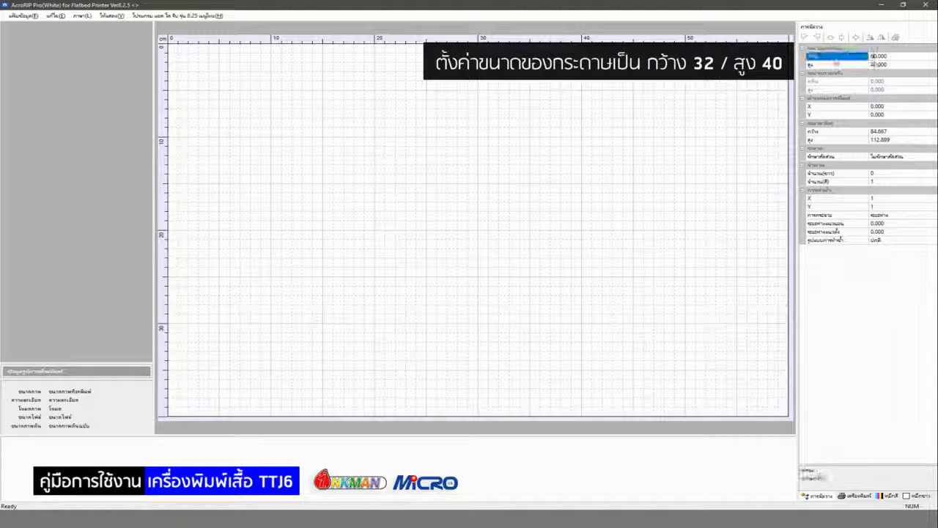
pyautogui.click(909, 64)
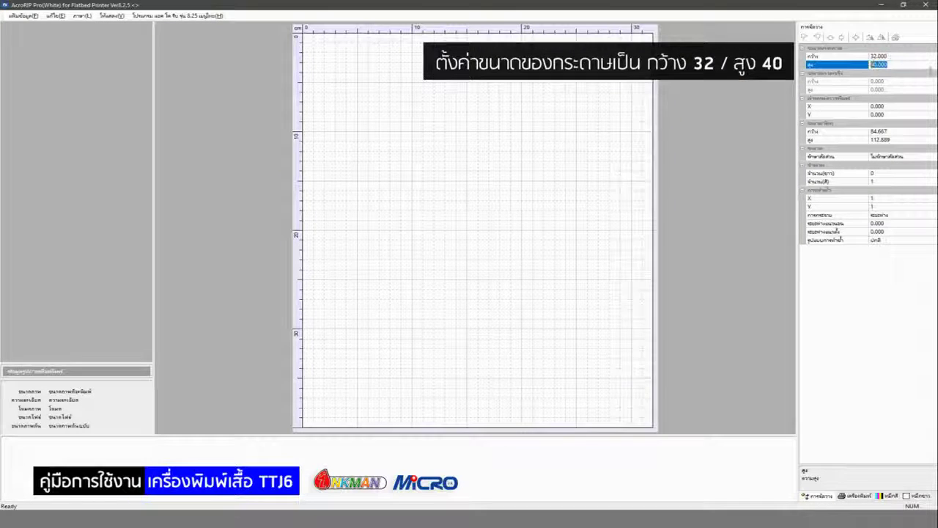
pyautogui.press('Return')
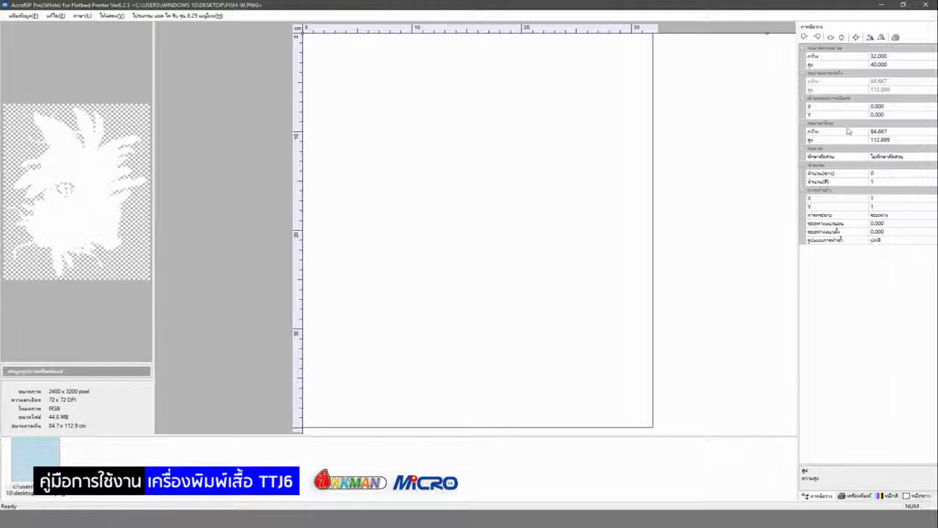
# - Set the image scaling option to keep proportions (รักษาสัดส่วน)
pyautogui.click(831, 159)
pyautogui.click(891, 158)
pyautogui.click(870, 157)
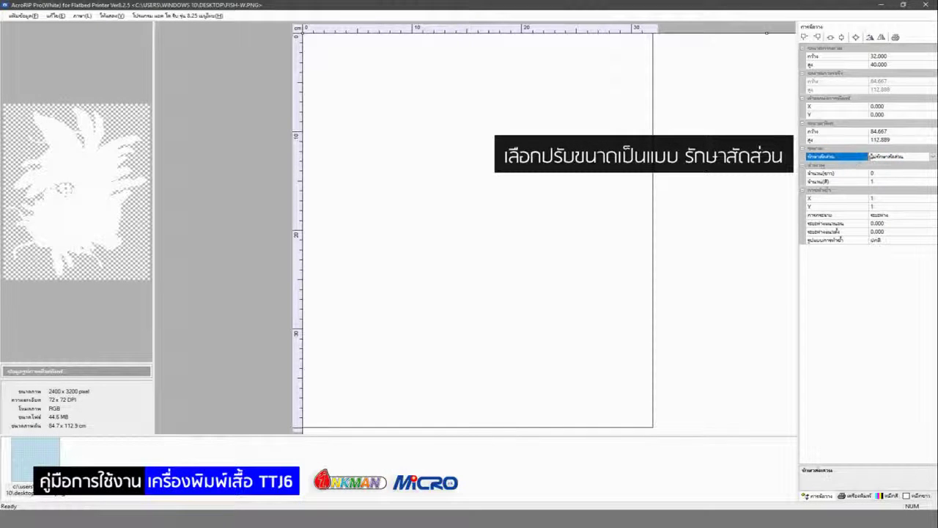
pyautogui.click(933, 158)
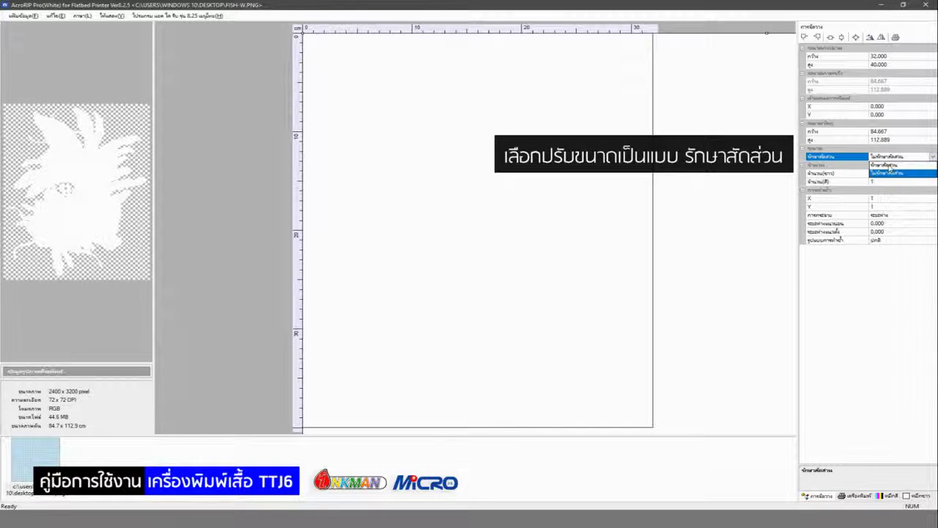
pyautogui.click(887, 164)
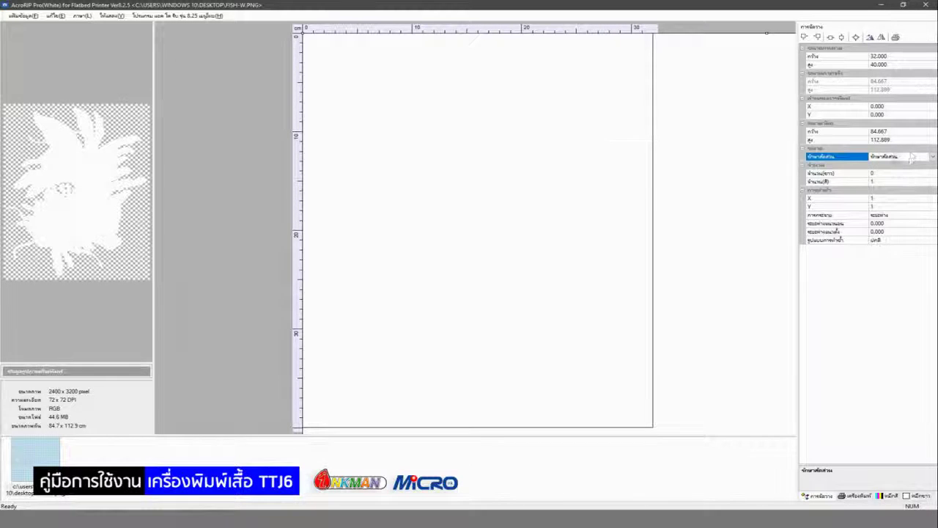
# - Set the print image's width to 28 cm with its proportions kept
pyautogui.click(907, 130)
pyautogui.moveTo(906, 130); pyautogui.dragTo(872, 131)
pyautogui.write('28')
pyautogui.press('Return')
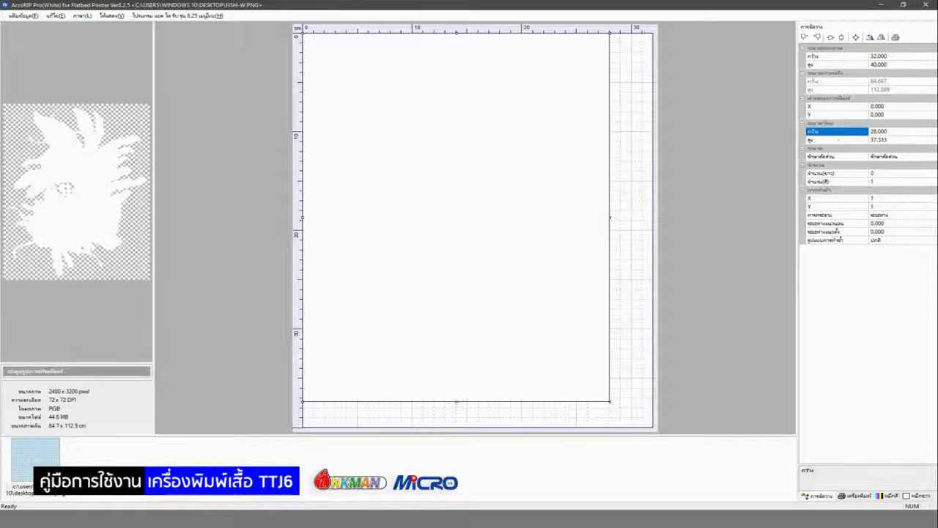
# - Centre the image horizontally on the page and set its Y print position to 0
pyautogui.moveTo(545, 148); pyautogui.dragTo(584, 164)
pyautogui.moveTo(684, 164); pyautogui.dragTo(683, 148)
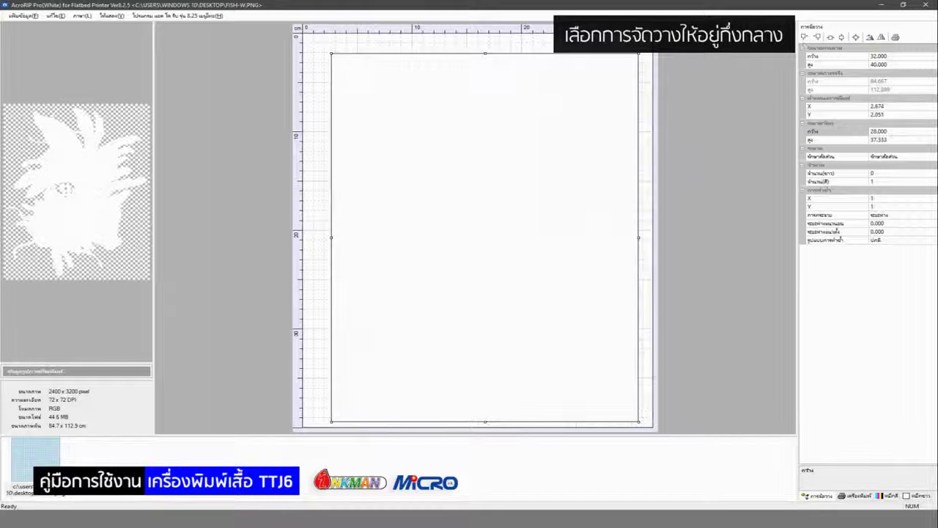
pyautogui.click(831, 38)
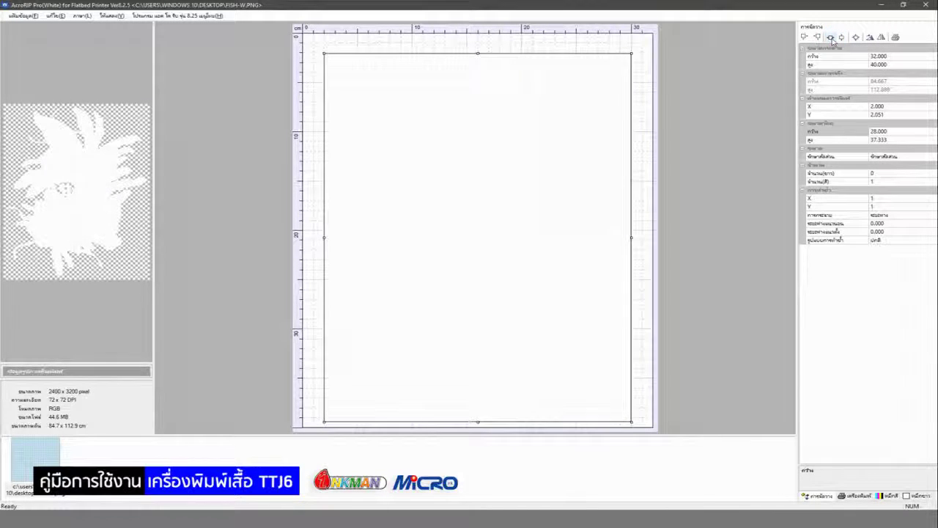
pyautogui.click(869, 115)
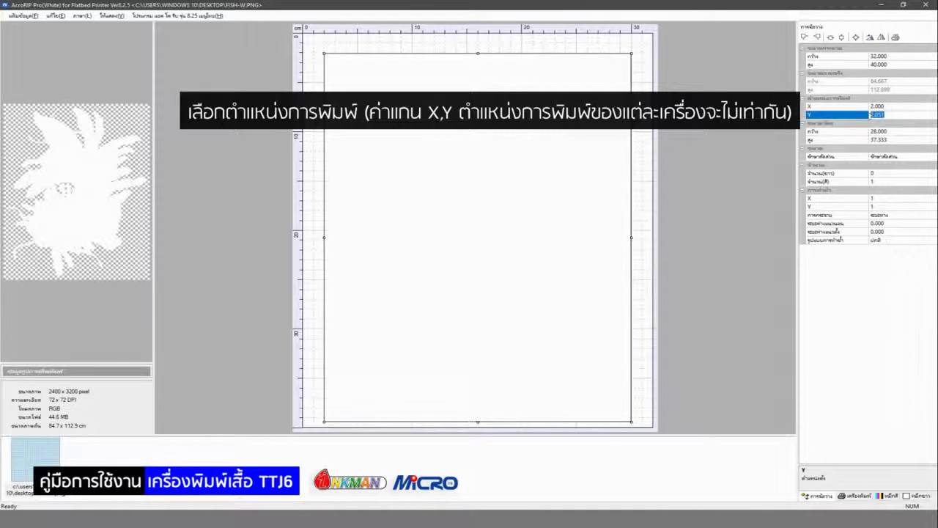
pyautogui.click(891, 107)
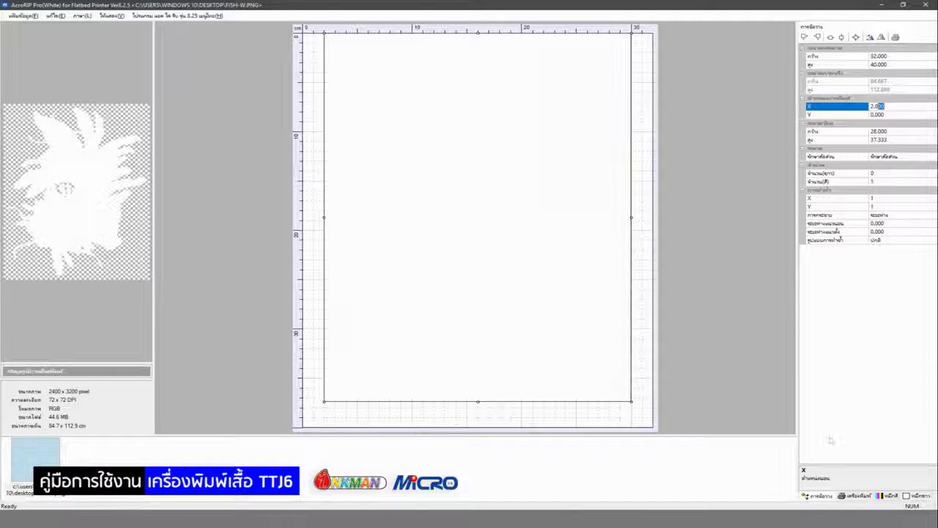
# - Choose Stylus Photo R290 as the printer model in the printer settings
pyautogui.click(858, 498)
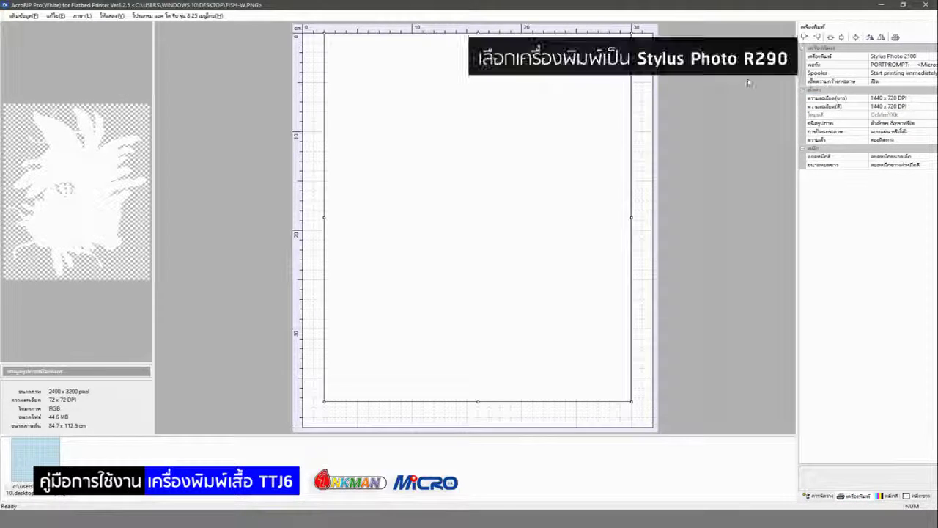
pyautogui.click(932, 56)
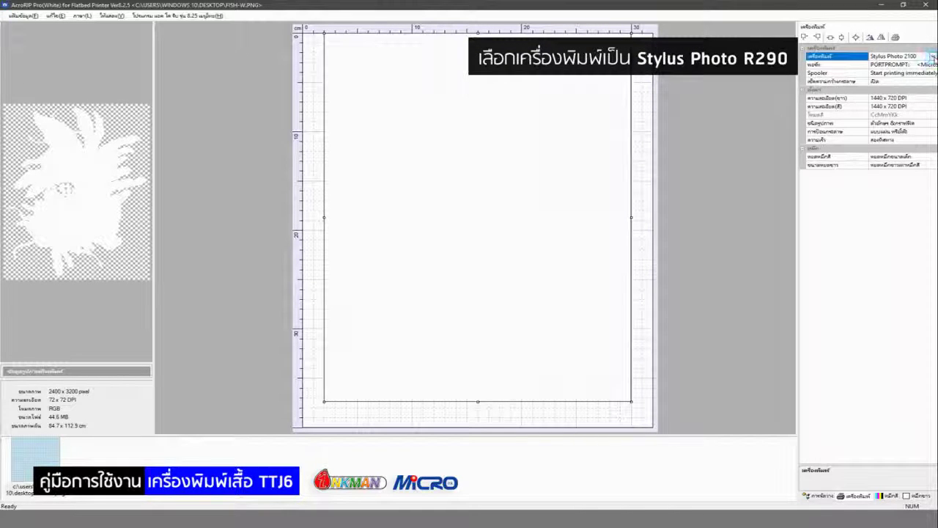
pyautogui.click(932, 57)
pyautogui.moveTo(935, 106); pyautogui.dragTo(899, 91)
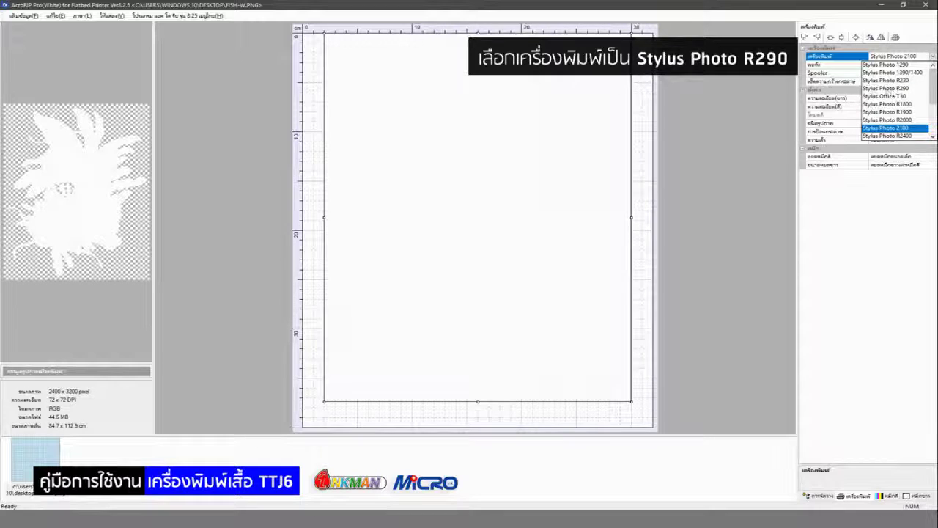
pyautogui.click(883, 89)
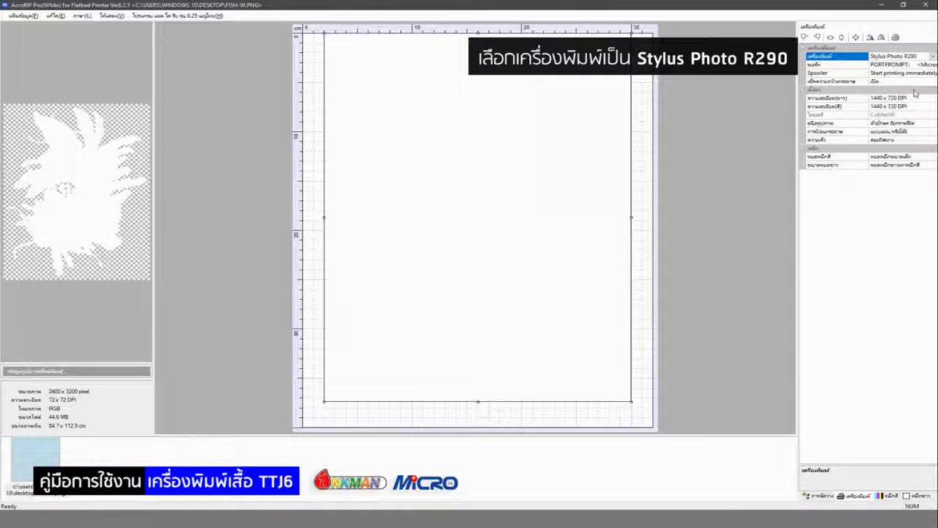
# - Select the LPT1 port of the EPSON L1800 Series and turn off the paper width check
pyautogui.click(917, 66)
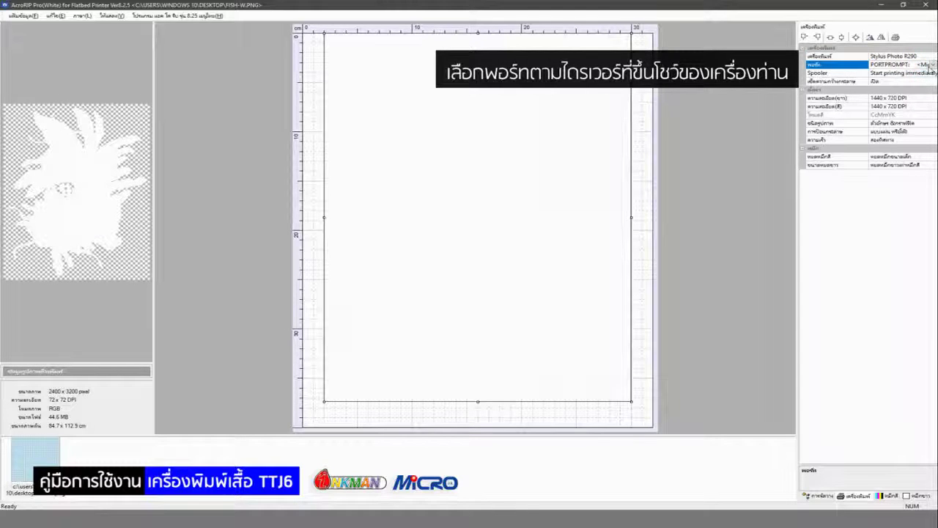
pyautogui.click(931, 65)
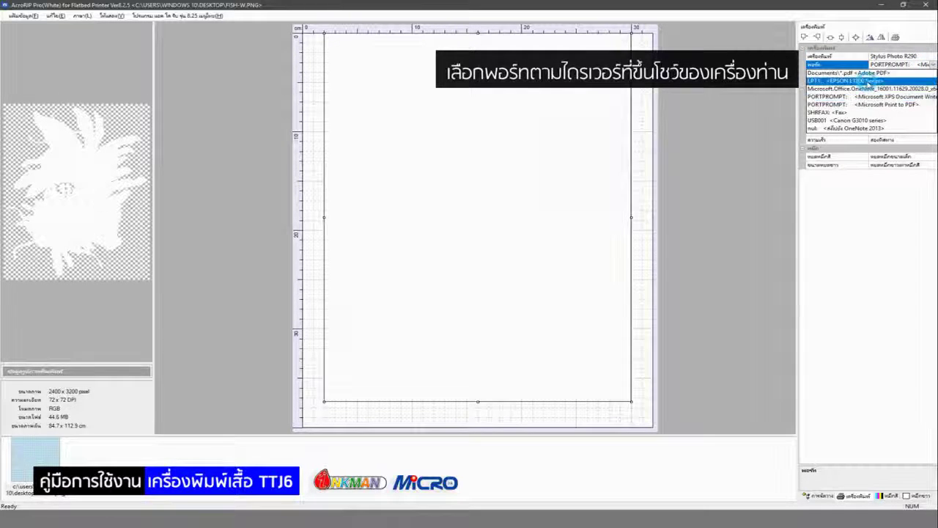
pyautogui.click(888, 81)
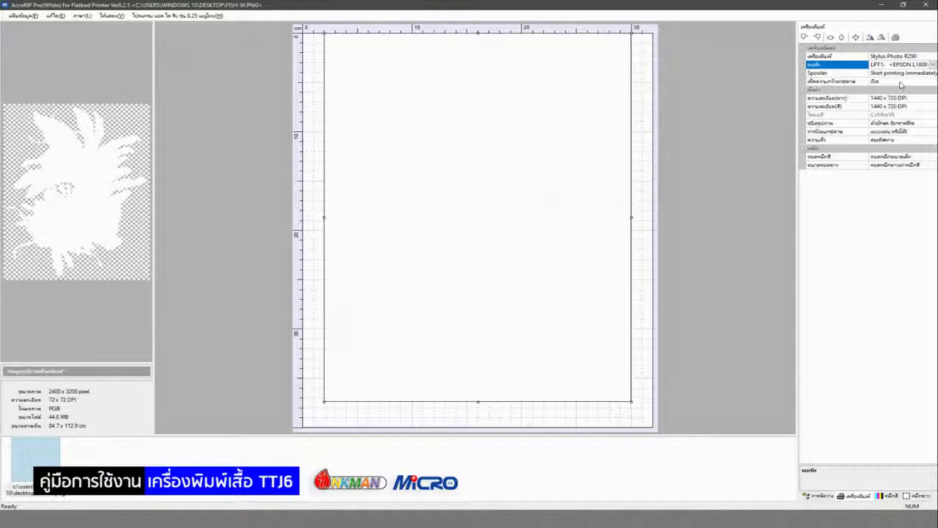
pyautogui.click(916, 83)
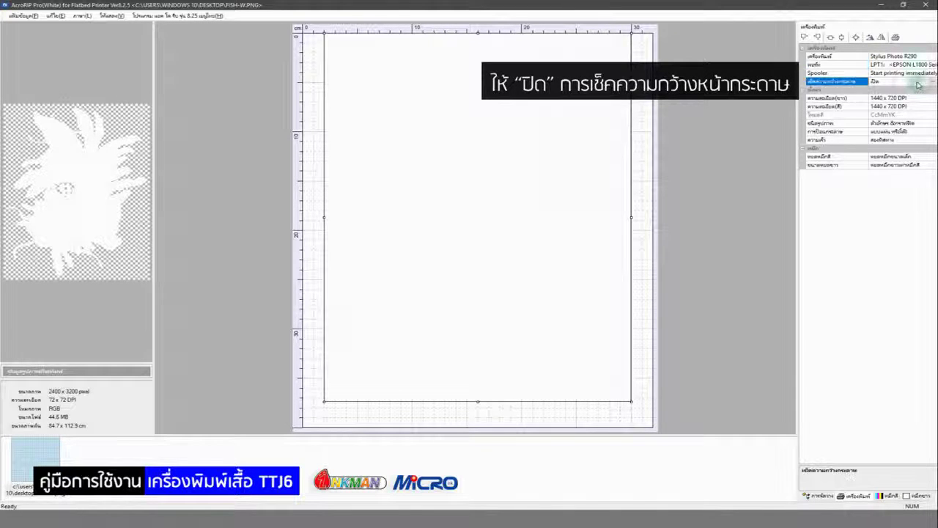
pyautogui.click(918, 84)
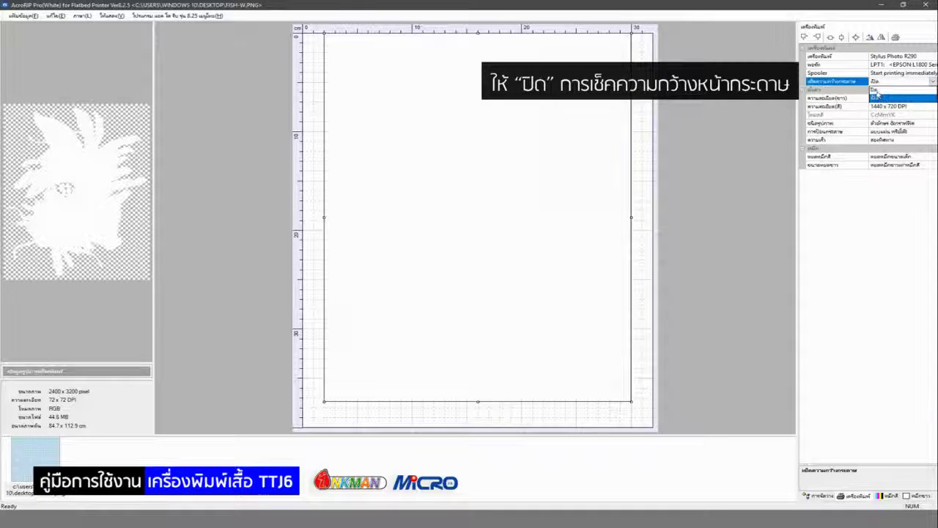
pyautogui.click(875, 91)
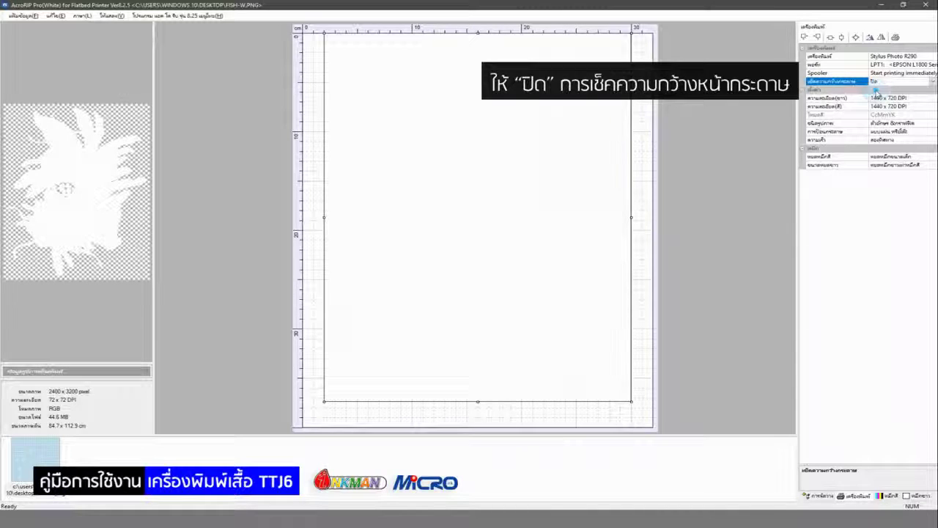
# - Use 1440 x 720 DPI for the white resolution and set the image type to photo (รูปถ่าย)
pyautogui.click(932, 99)
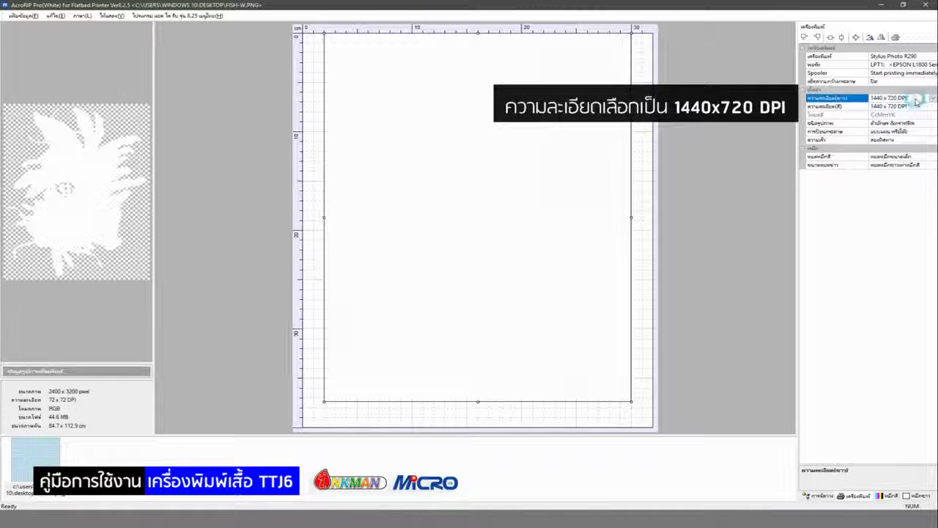
pyautogui.click(916, 102)
pyautogui.click(924, 125)
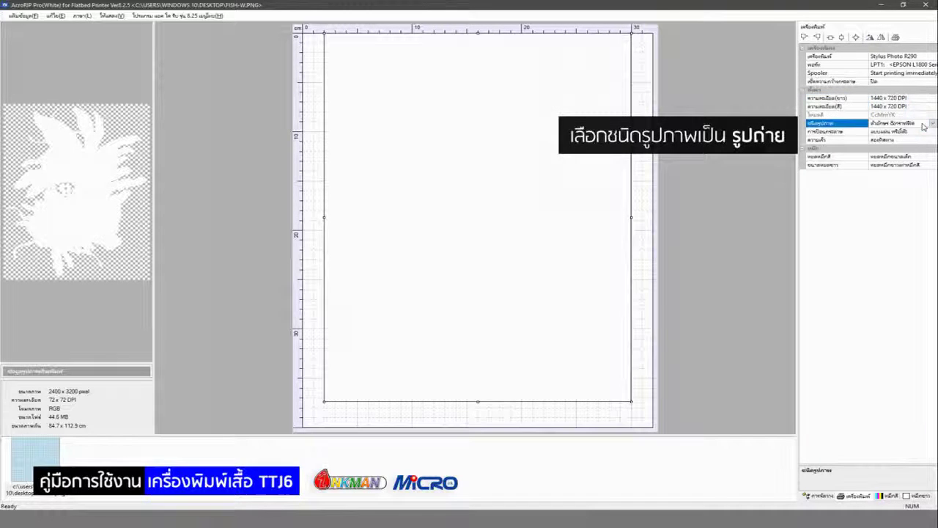
pyautogui.click(932, 125)
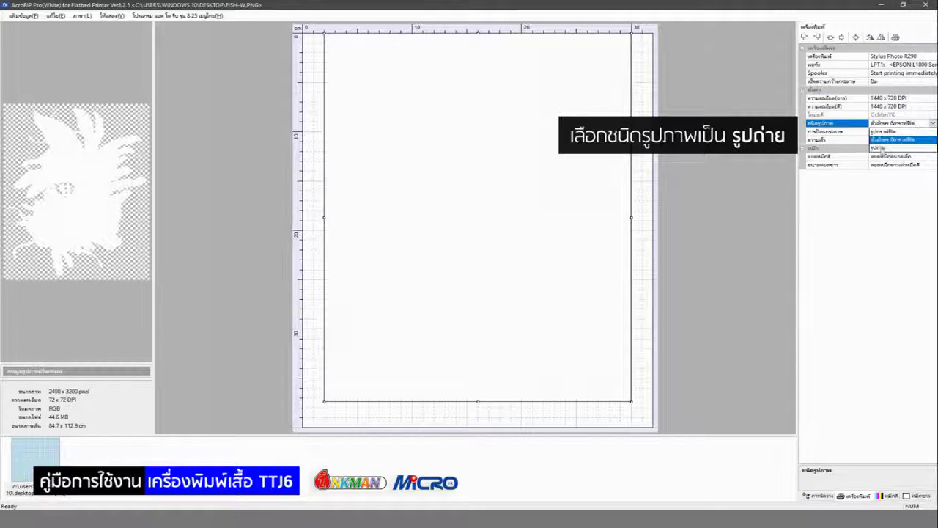
pyautogui.click(879, 149)
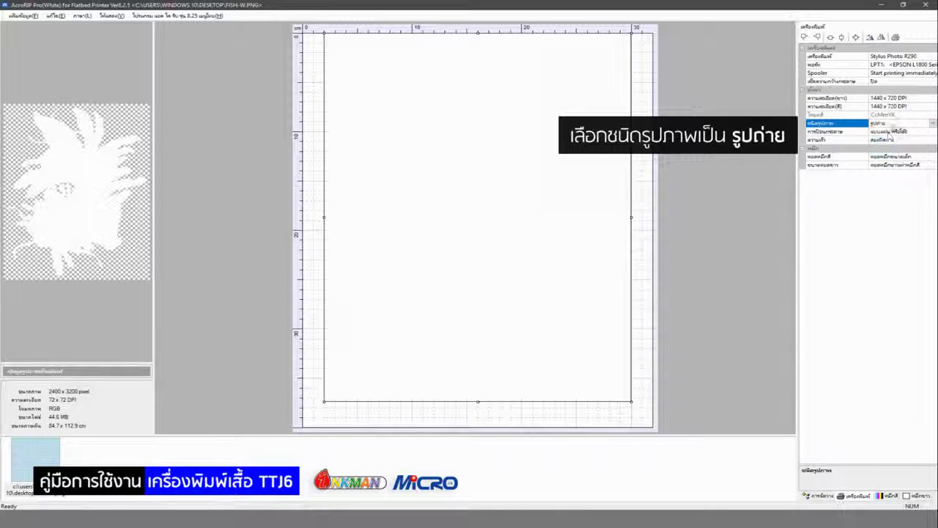
# - Set the colour ink drop size to medium (หยดหมึกขนาดกลาง)
pyautogui.click(919, 158)
pyautogui.click(932, 158)
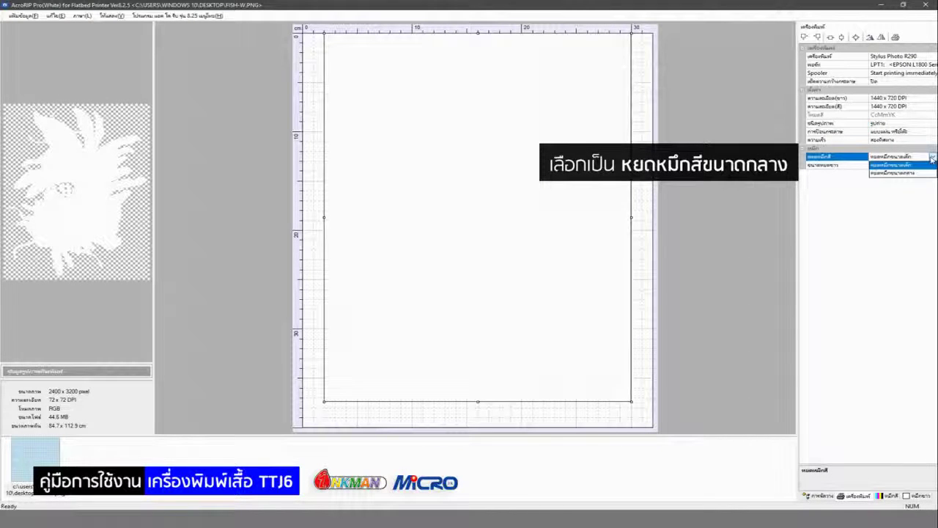
pyautogui.click(904, 174)
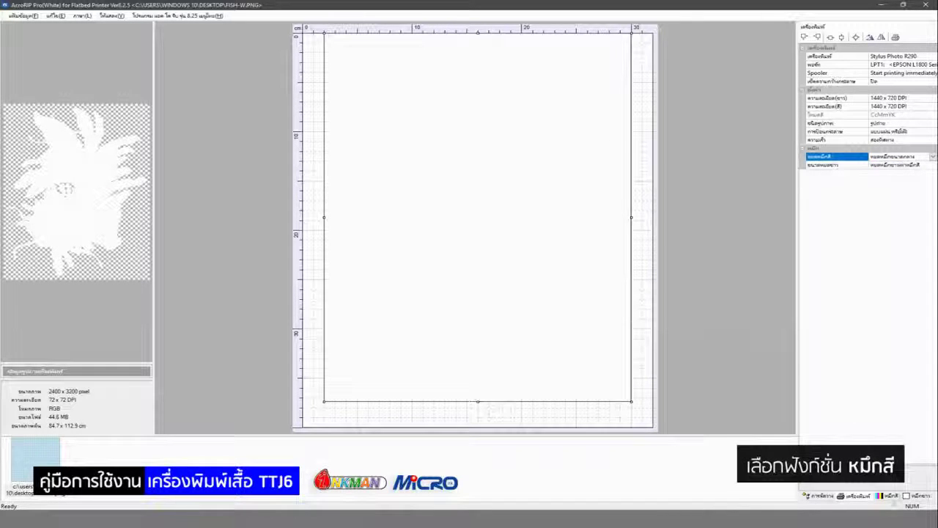
# - Set the ink pattern to ALL WHITE in the colour ink settings
pyautogui.click(888, 497)
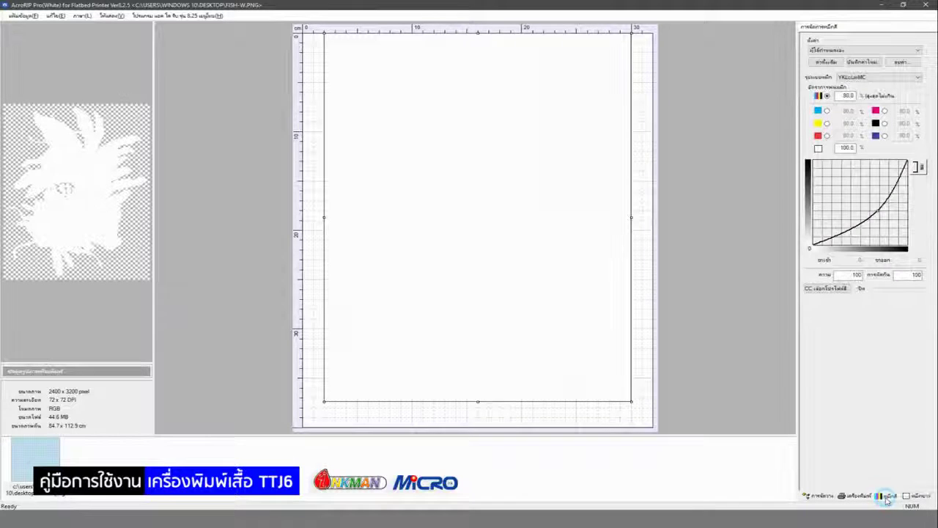
pyautogui.click(917, 78)
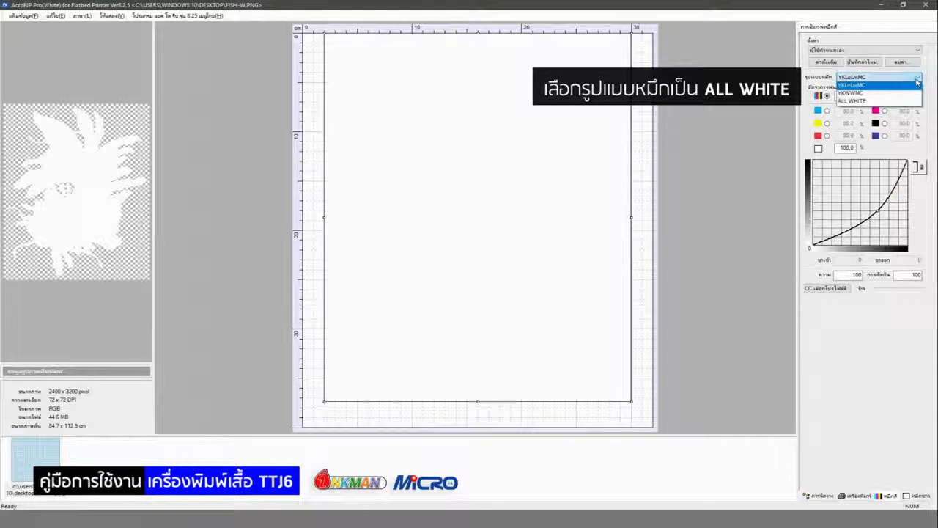
pyautogui.click(880, 100)
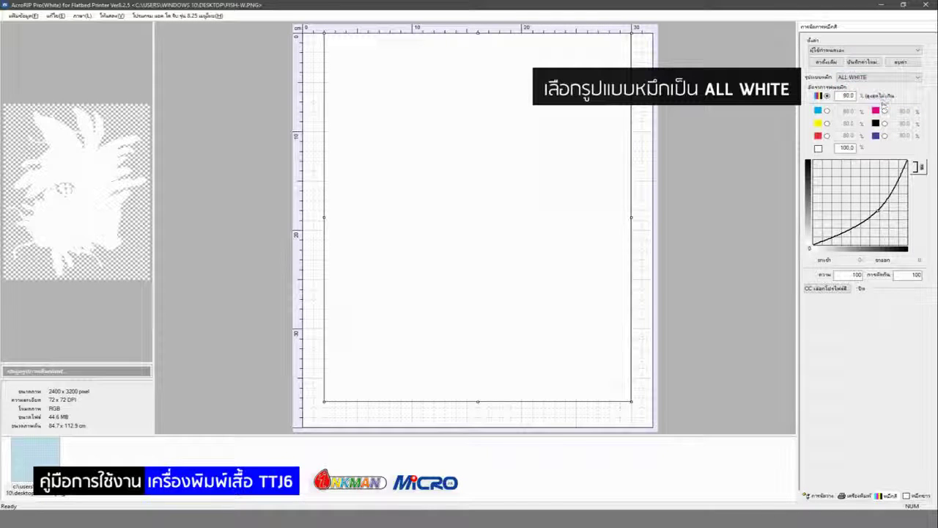
# - Set the white base mode to 100% white over the full image and display the white ink in the preview
pyautogui.click(920, 497)
pyautogui.click(865, 51)
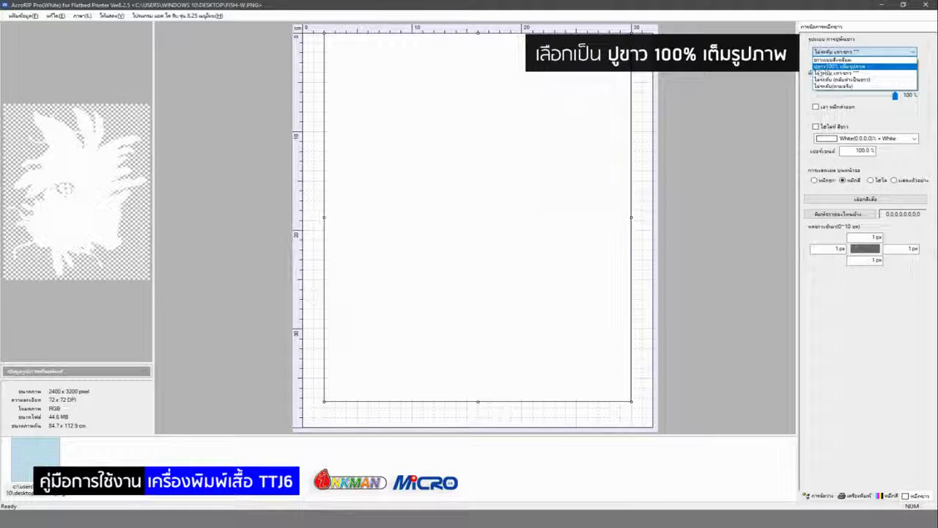
pyautogui.click(870, 67)
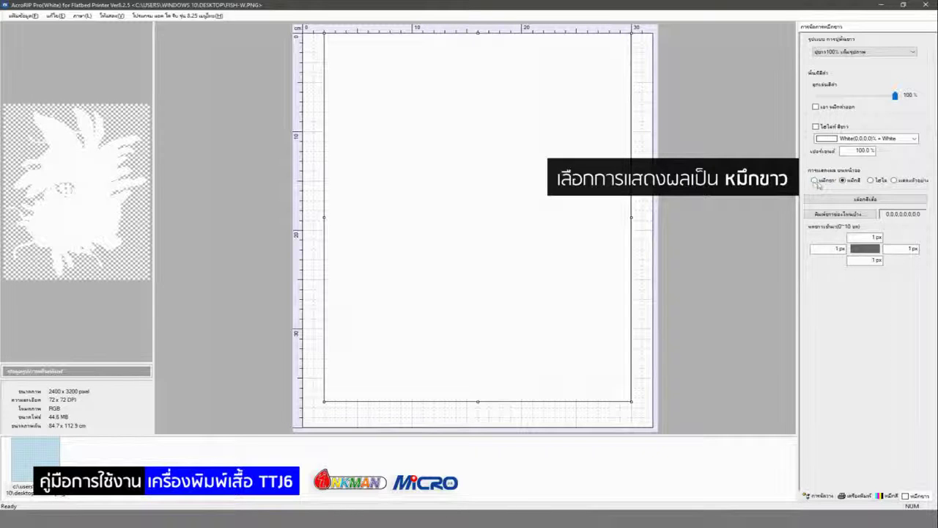
pyautogui.click(814, 181)
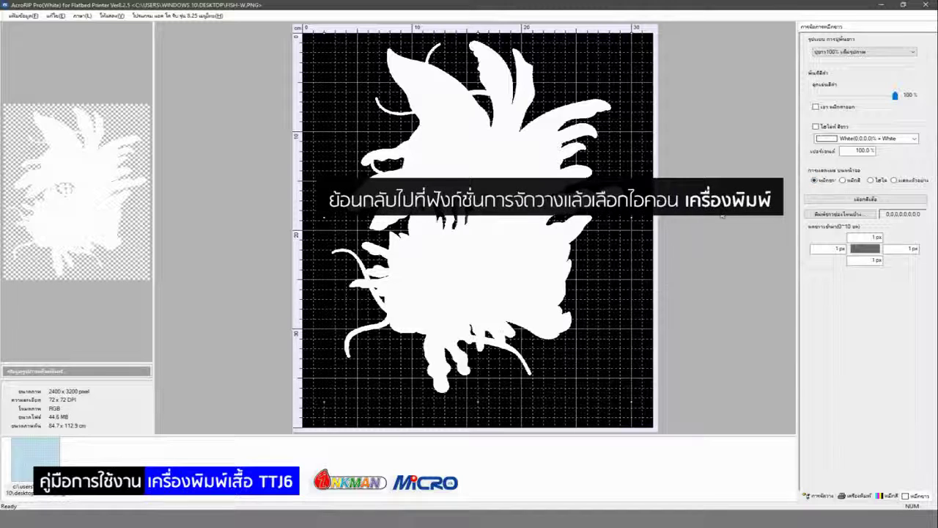
# - Raise the number of white ink passes in the print settings and print the white base
pyautogui.click(815, 497)
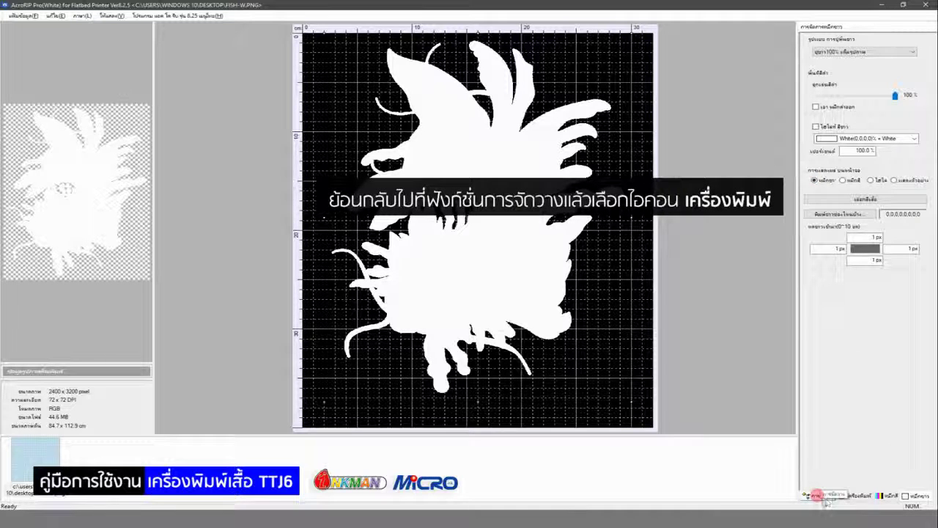
pyautogui.click(817, 496)
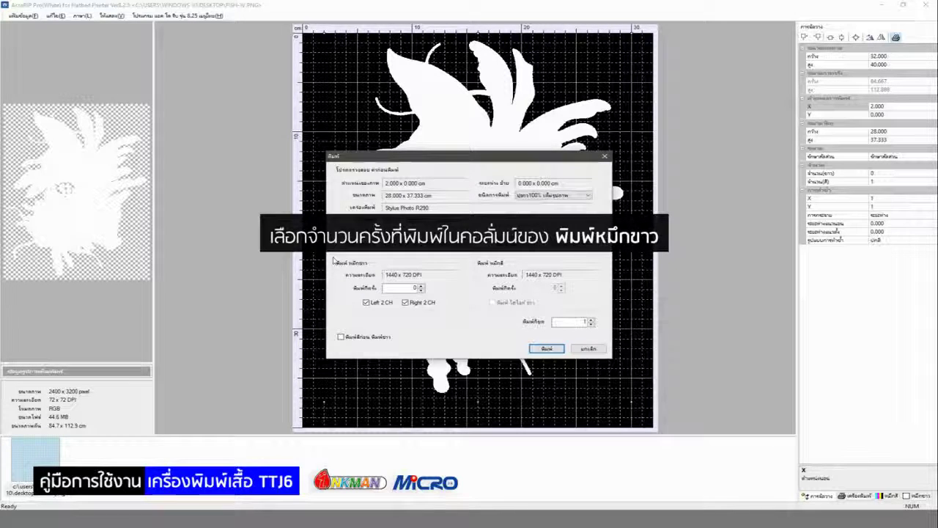
pyautogui.click(419, 286)
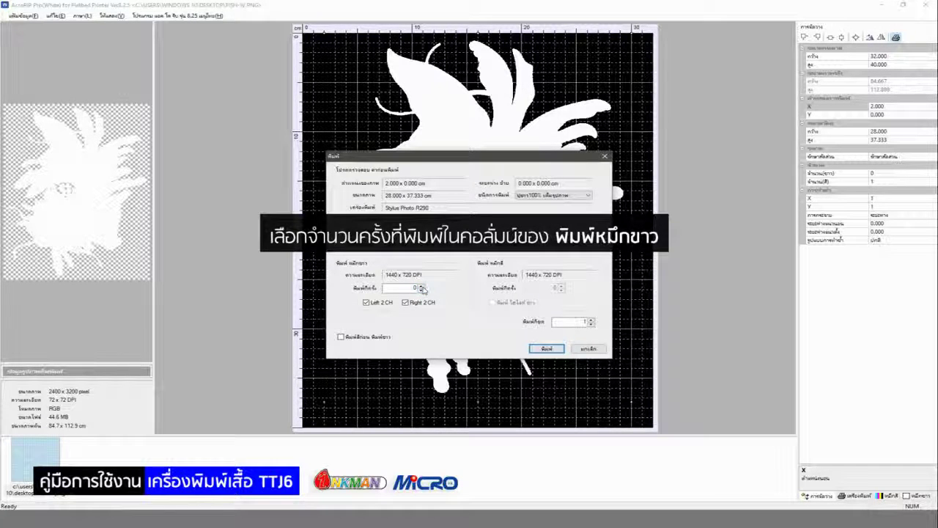
pyautogui.click(422, 287)
pyautogui.click(546, 348)
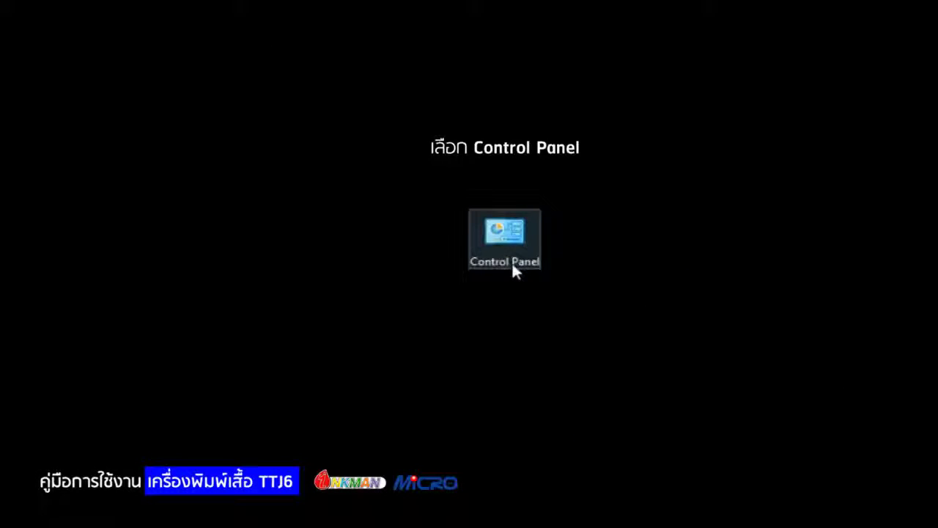
# - Switch to the Windows Control Panel and open the printing preferences of the EPSON L1800 Series CMYK printer
pyautogui.click(512, 268)
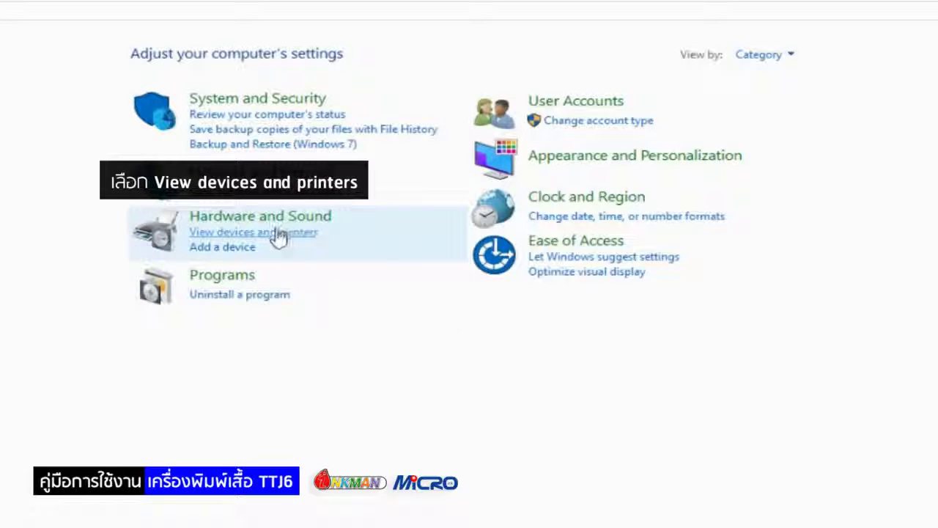
pyautogui.click(300, 233)
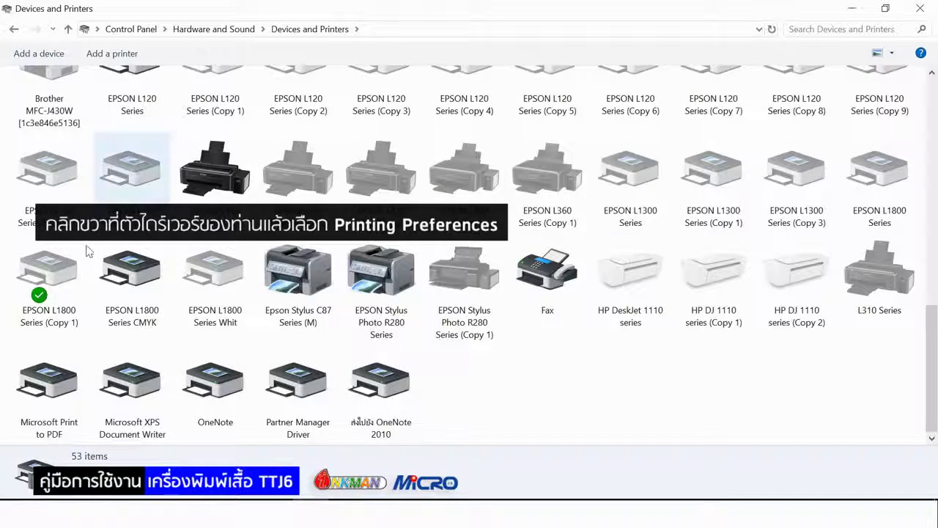
pyautogui.rightClick(135, 282)
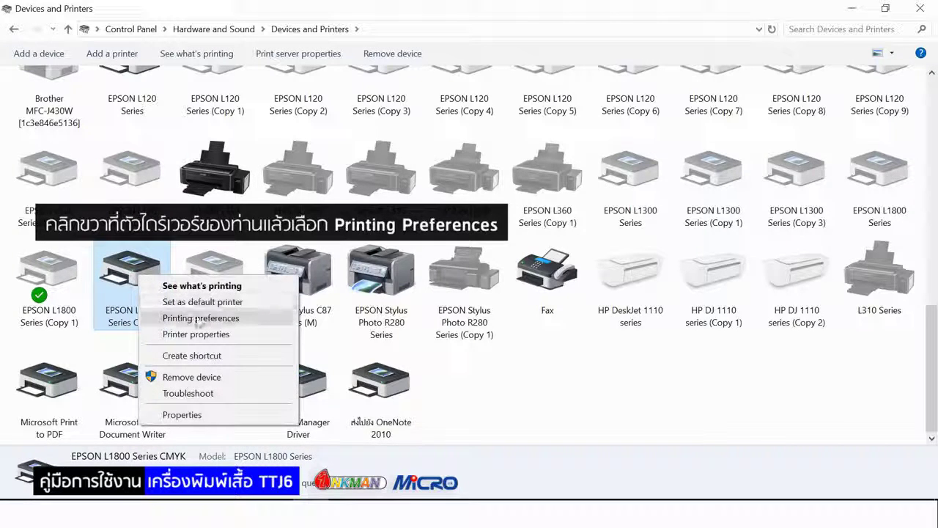
pyautogui.click(271, 320)
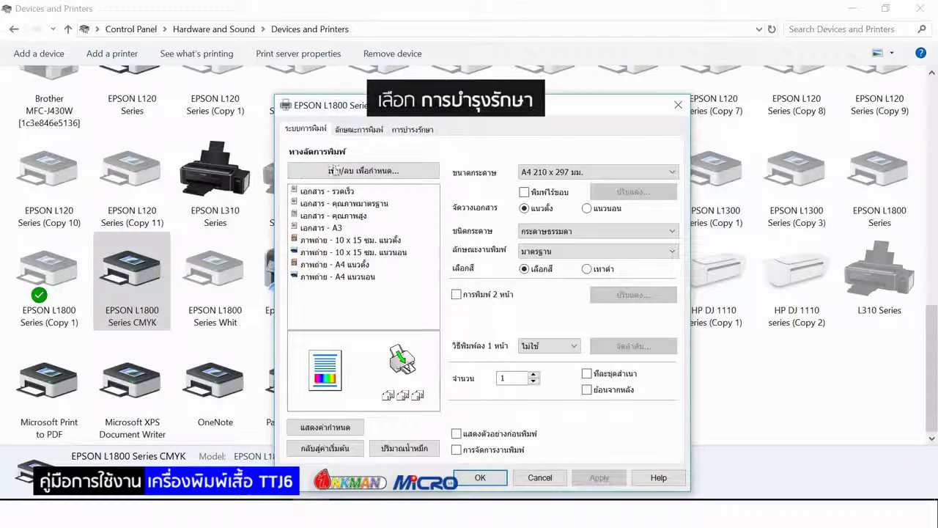
# - Run the print head cleaning (ทำความสะอาดหัวพิมพ์) from the printer's maintenance functions and close the cleaning dialog when it finishes
pyautogui.click(408, 137)
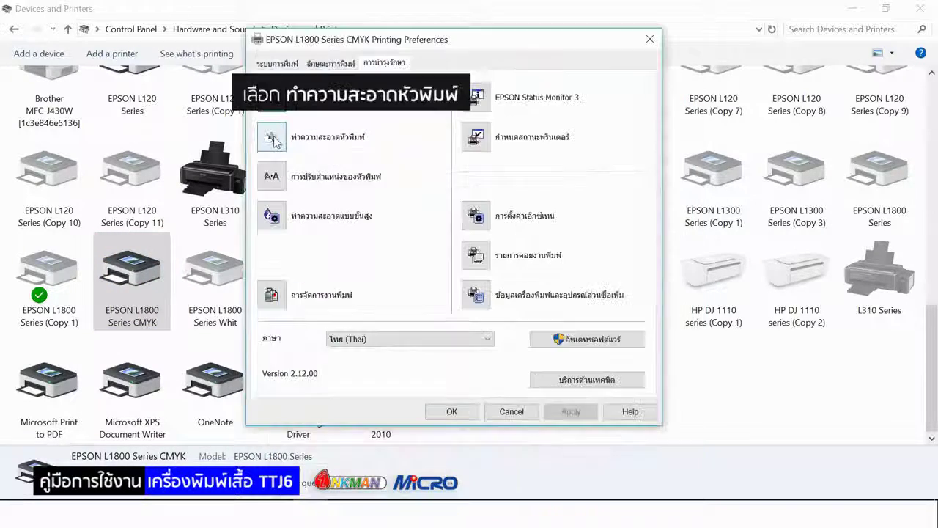
pyautogui.click(272, 138)
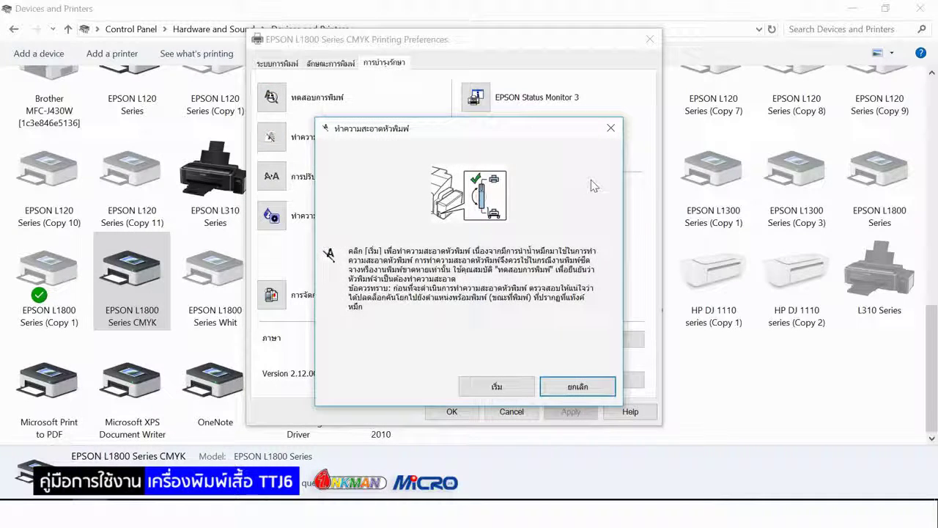
pyautogui.click(497, 386)
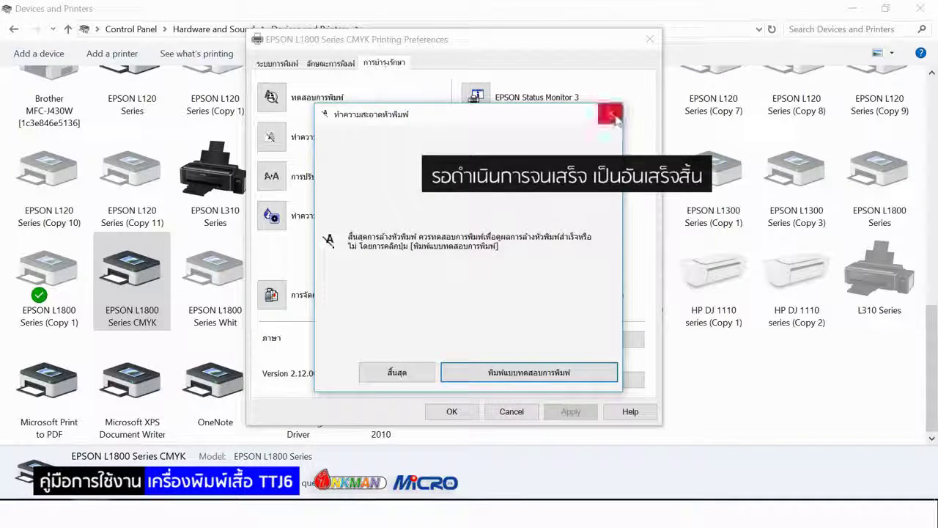
pyautogui.click(613, 115)
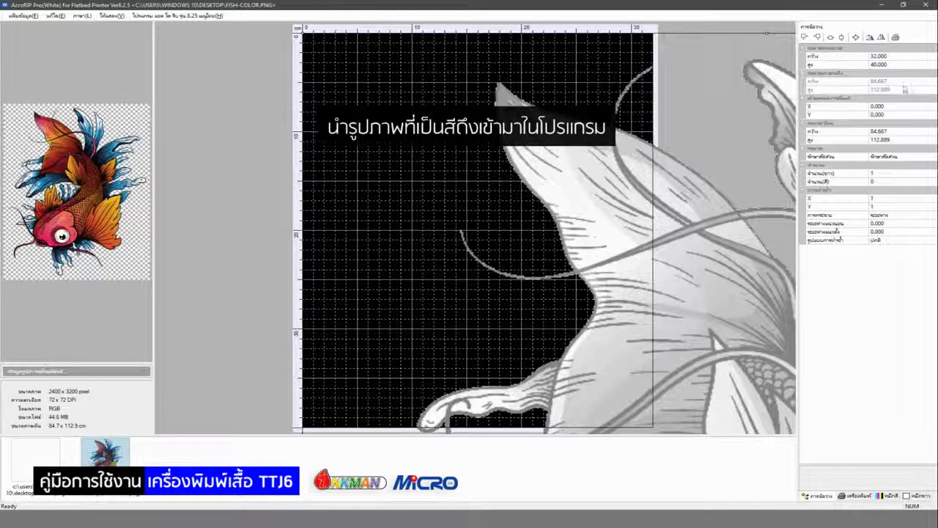
# - In AcroRIP, set the colour fish image's width to 28 cm and centre it horizontally on the print area
pyautogui.click(896, 131)
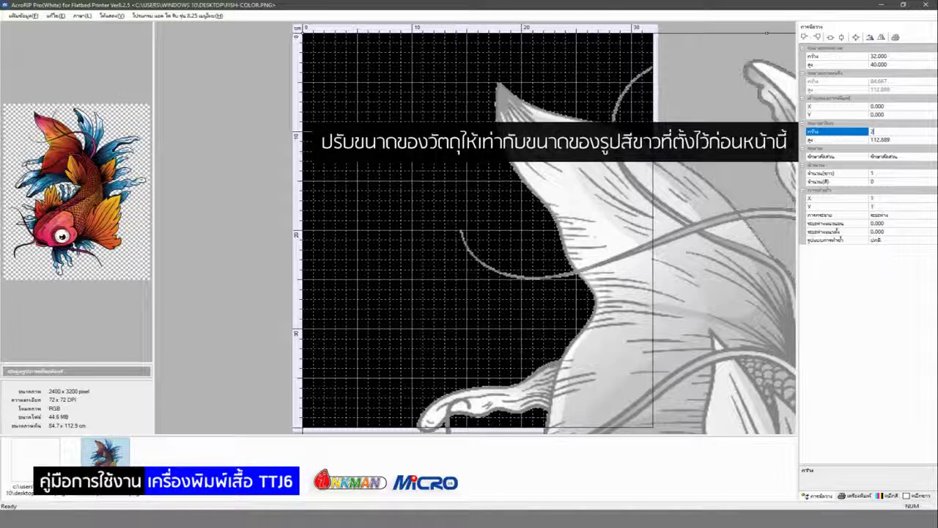
pyautogui.press('Return')
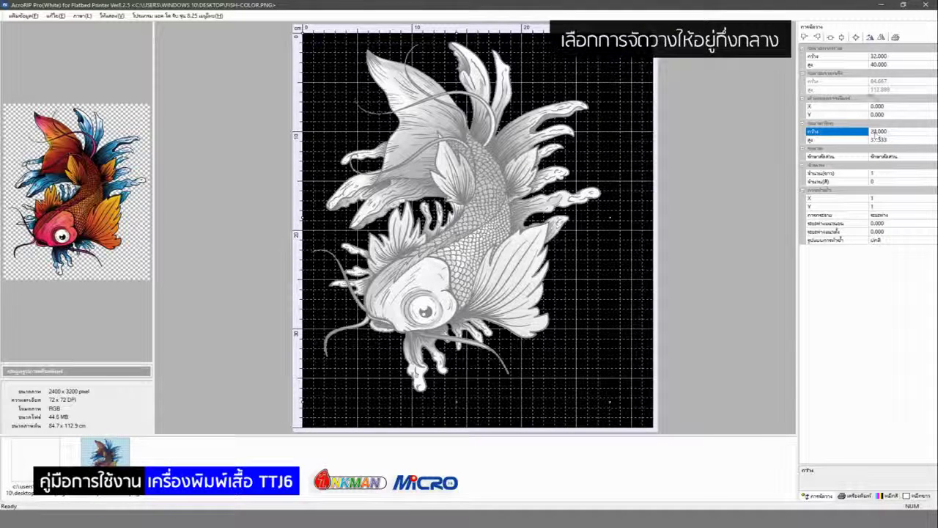
pyautogui.click(831, 37)
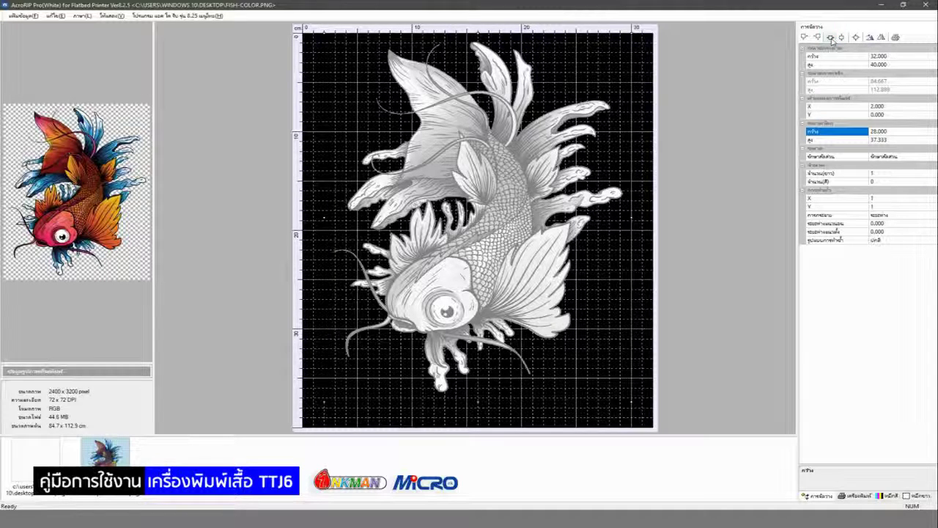
# - Set the colour image's print position to X 1.940 and Y 0.095
pyautogui.click(909, 109)
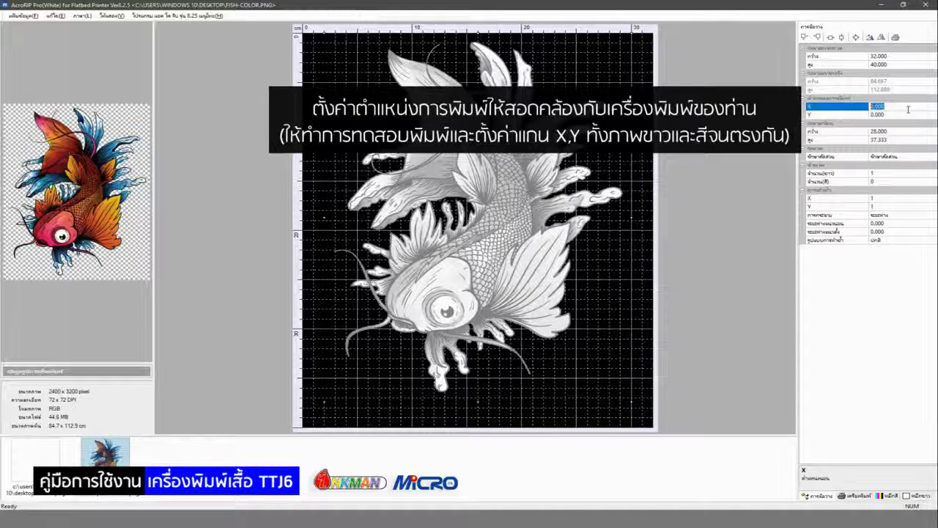
pyautogui.click(903, 115)
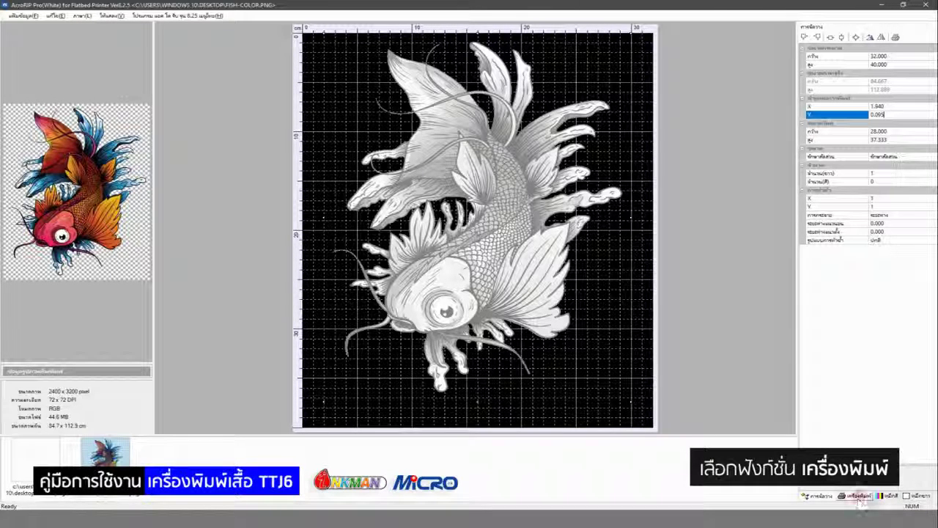
# - Set the printer port for the colour print to LPT1: <EPSON L1800 Series>
pyautogui.click(854, 496)
pyautogui.click(909, 65)
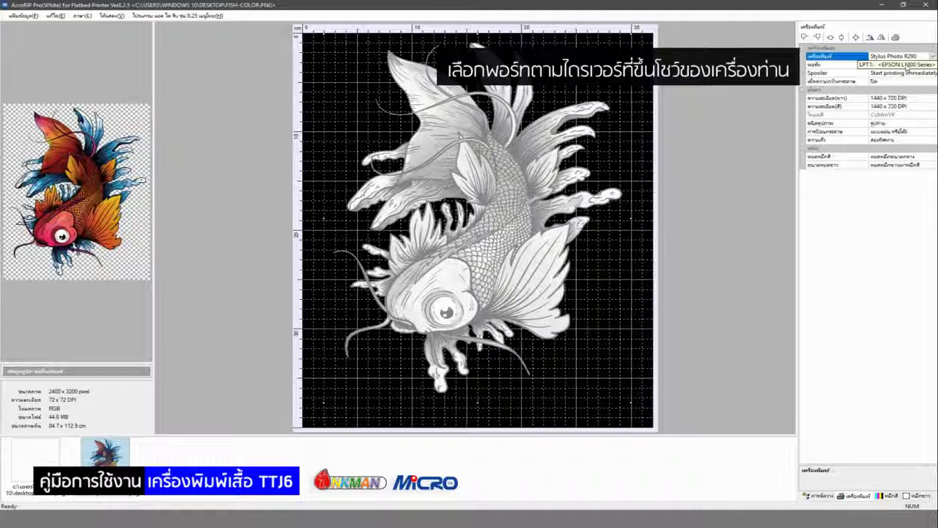
pyautogui.click(930, 65)
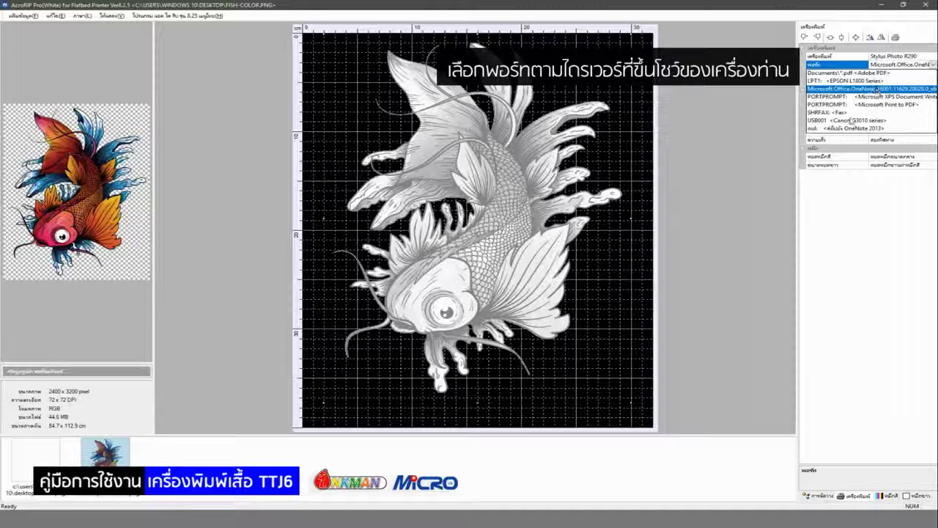
pyautogui.click(909, 81)
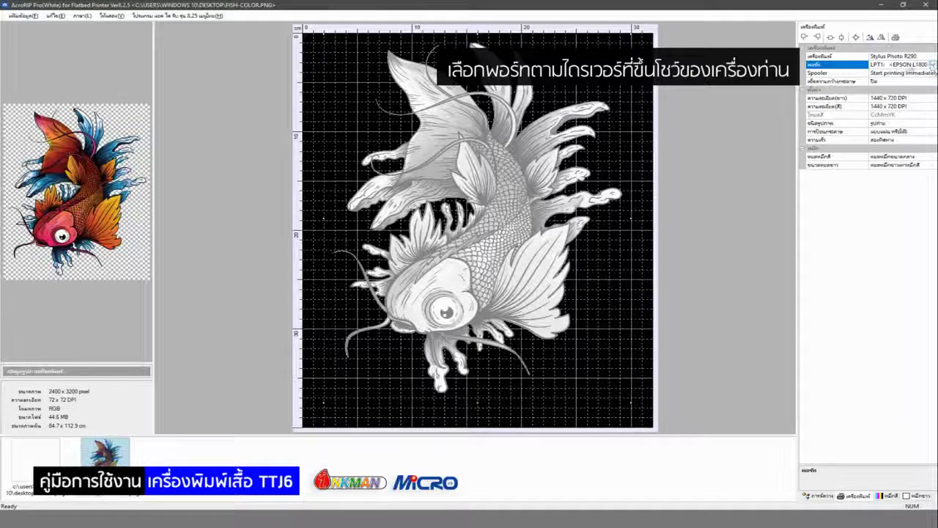
# - Set the image type to text and graphics (ตัวอักษร&กราฟิค) and the colour ink drop size to small (หยดหมึกขนาดเล็ก)
pyautogui.click(902, 123)
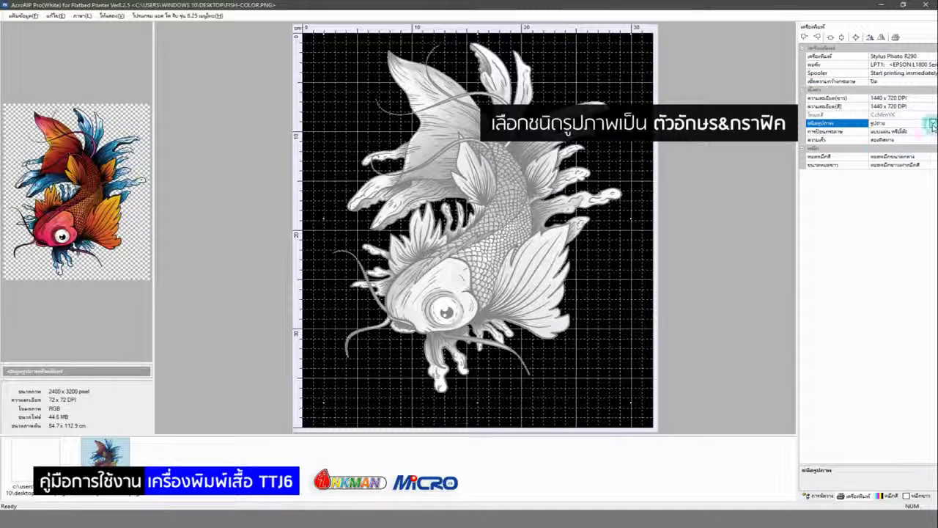
pyautogui.click(929, 124)
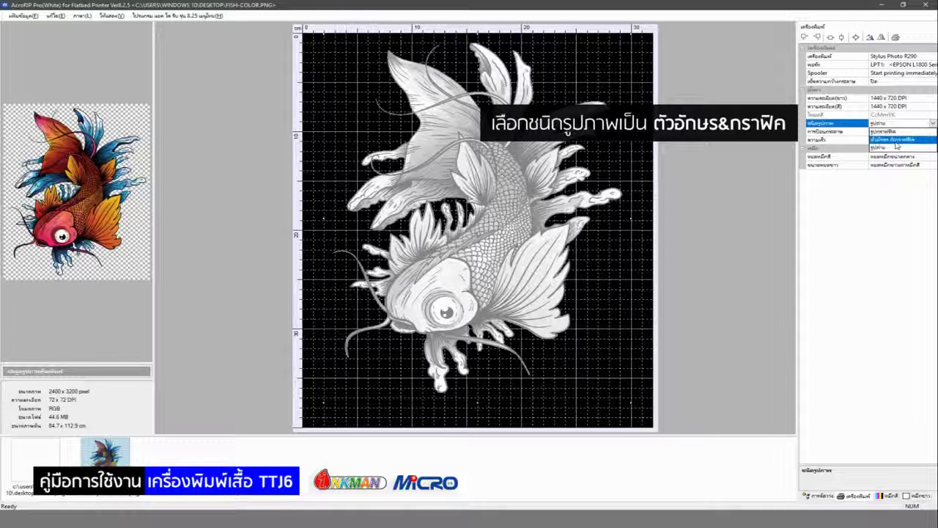
pyautogui.click(895, 140)
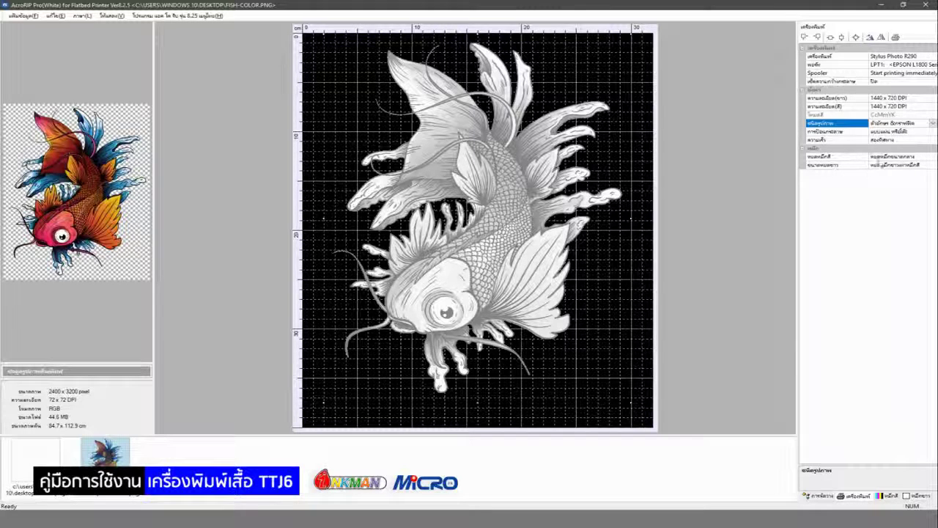
pyautogui.click(910, 157)
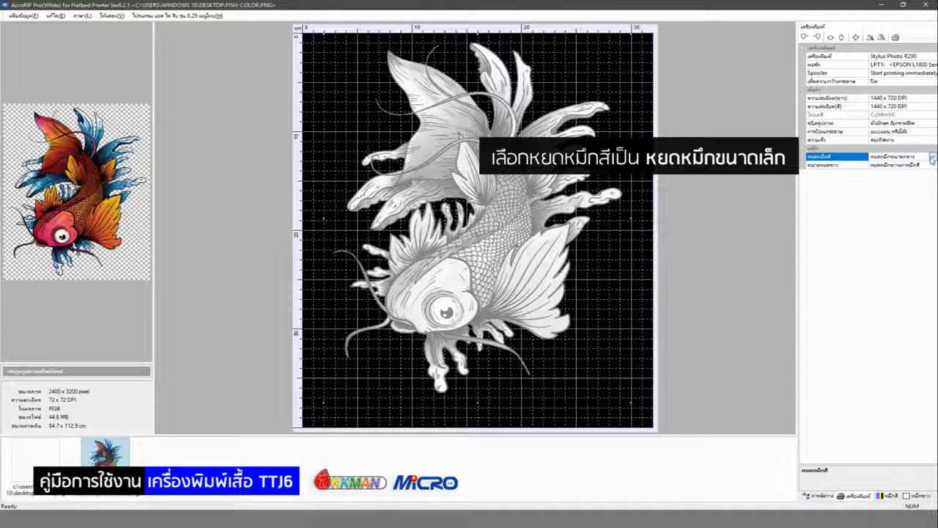
pyautogui.click(932, 157)
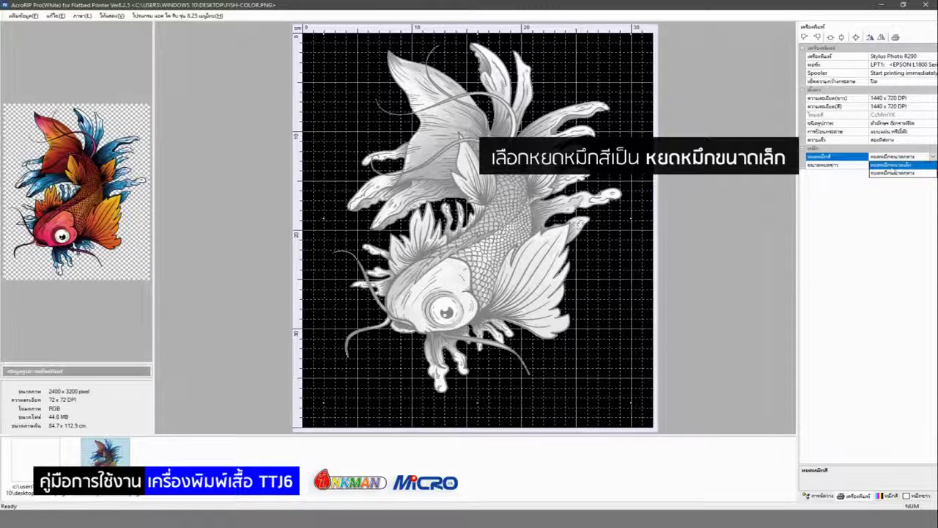
pyautogui.click(927, 167)
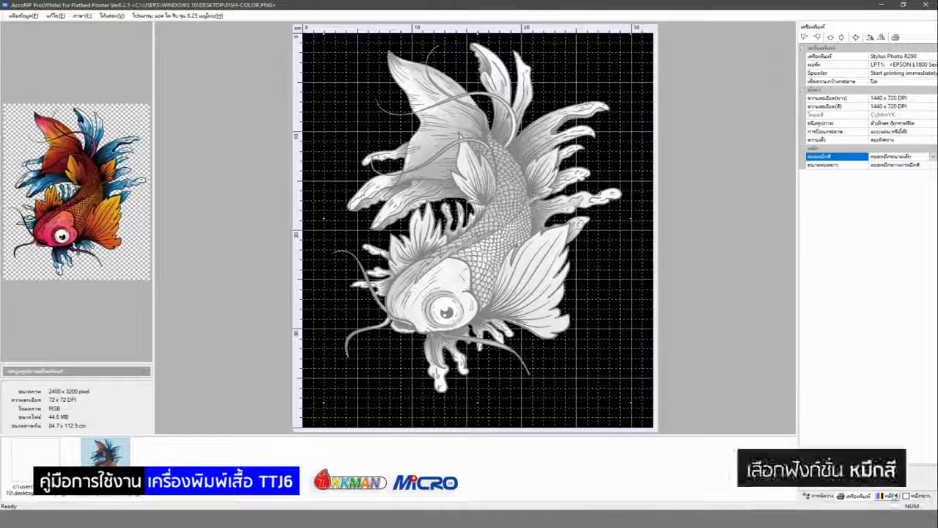
# - Open the colour ink settings (หมึกสี)
pyautogui.click(890, 496)
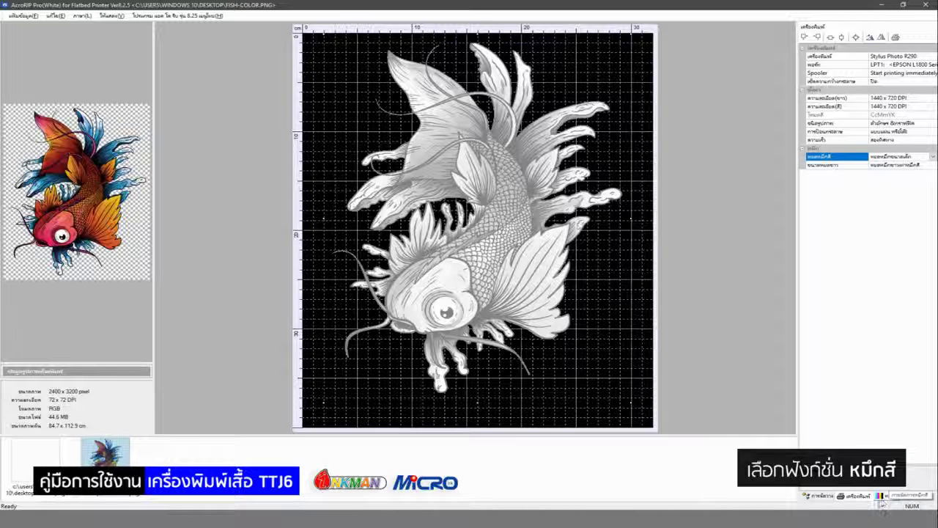